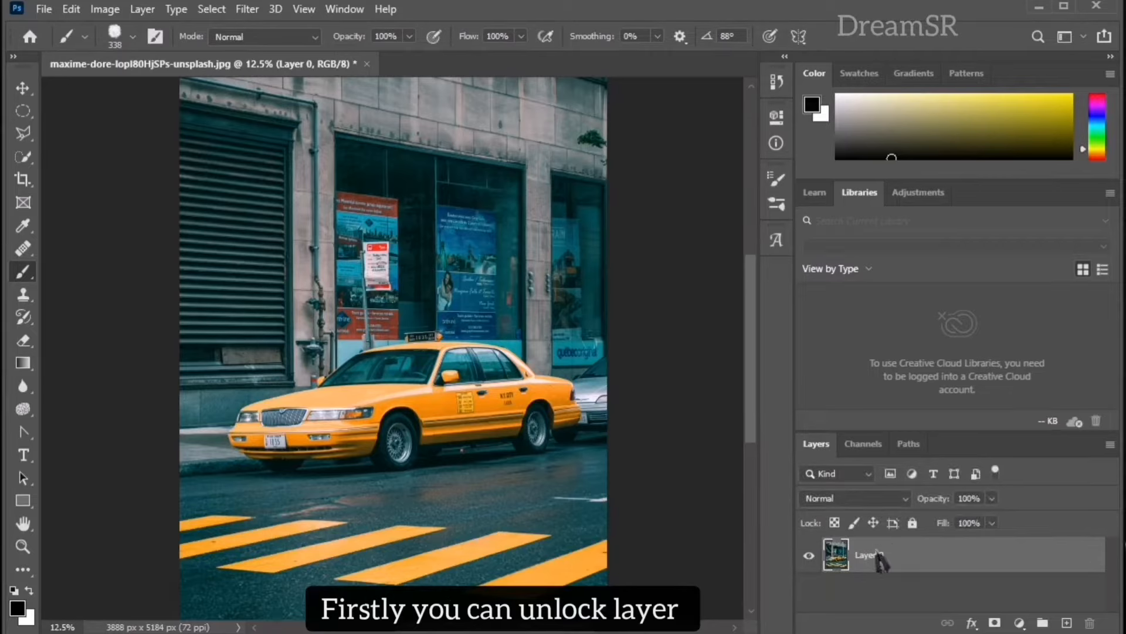
Convert Layer 0 to a smart object and open the Camera Raw Filter on it.
right_click(881, 562)
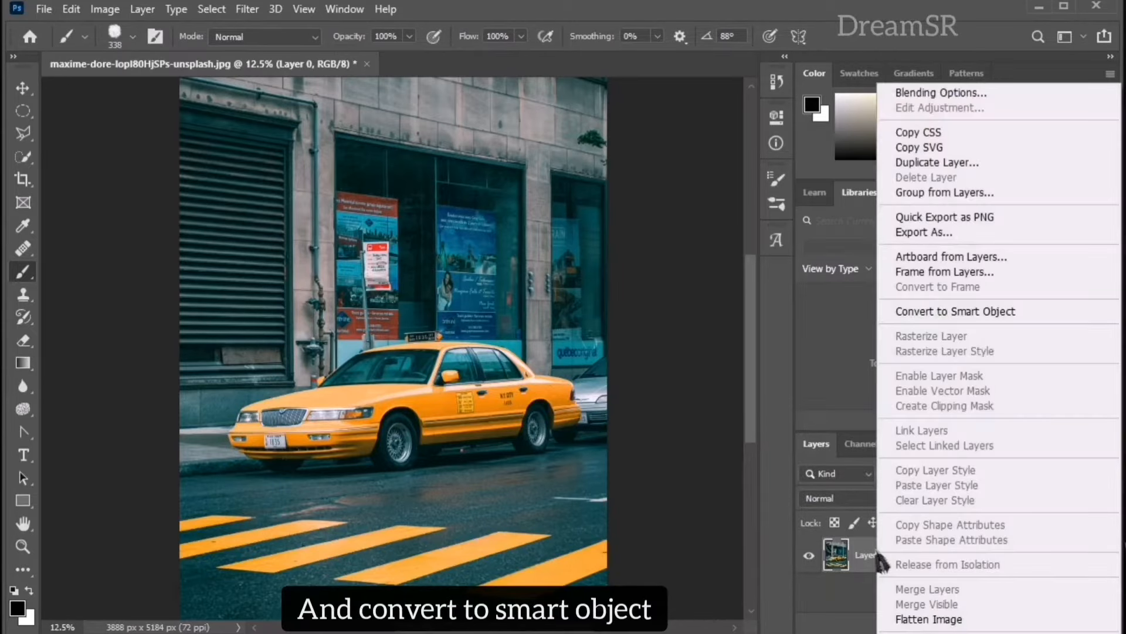
click(947, 312)
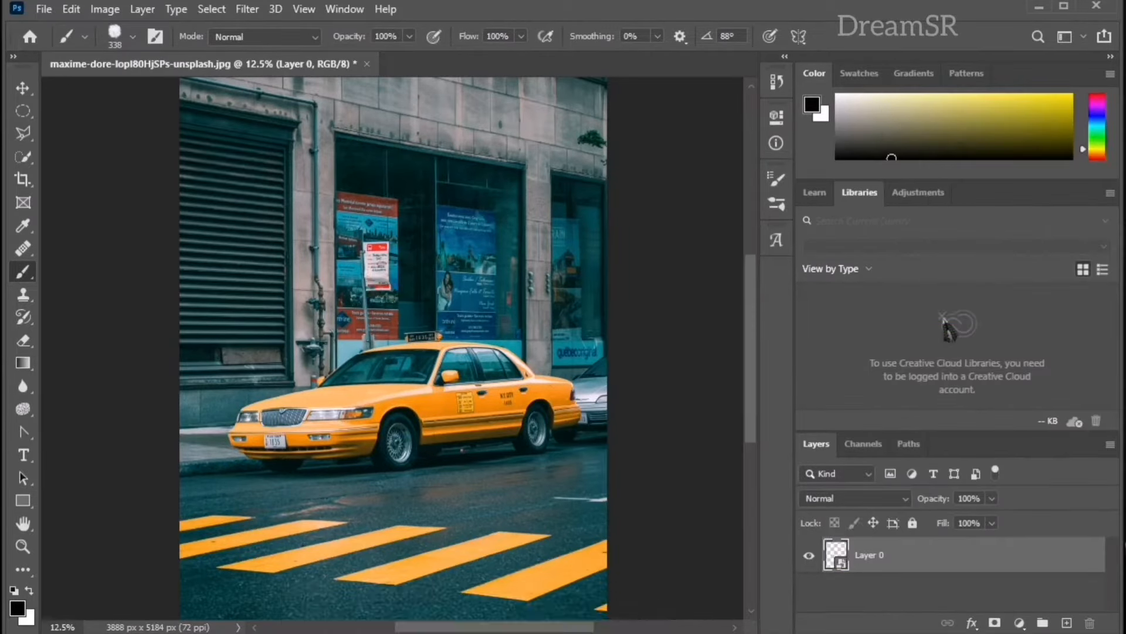
click(247, 10)
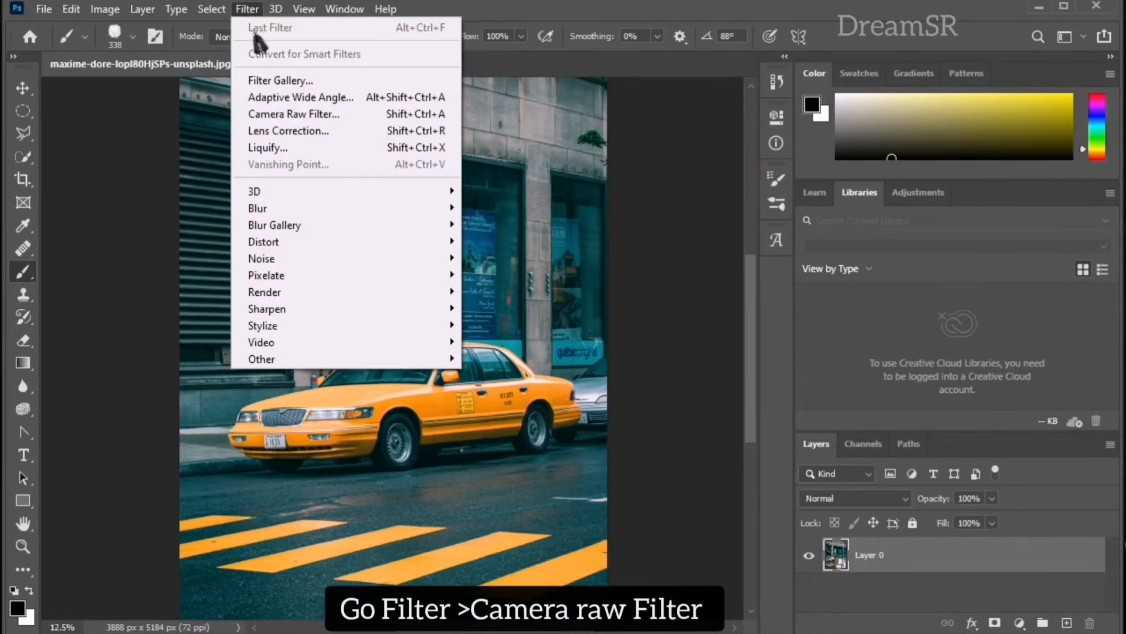
click(279, 115)
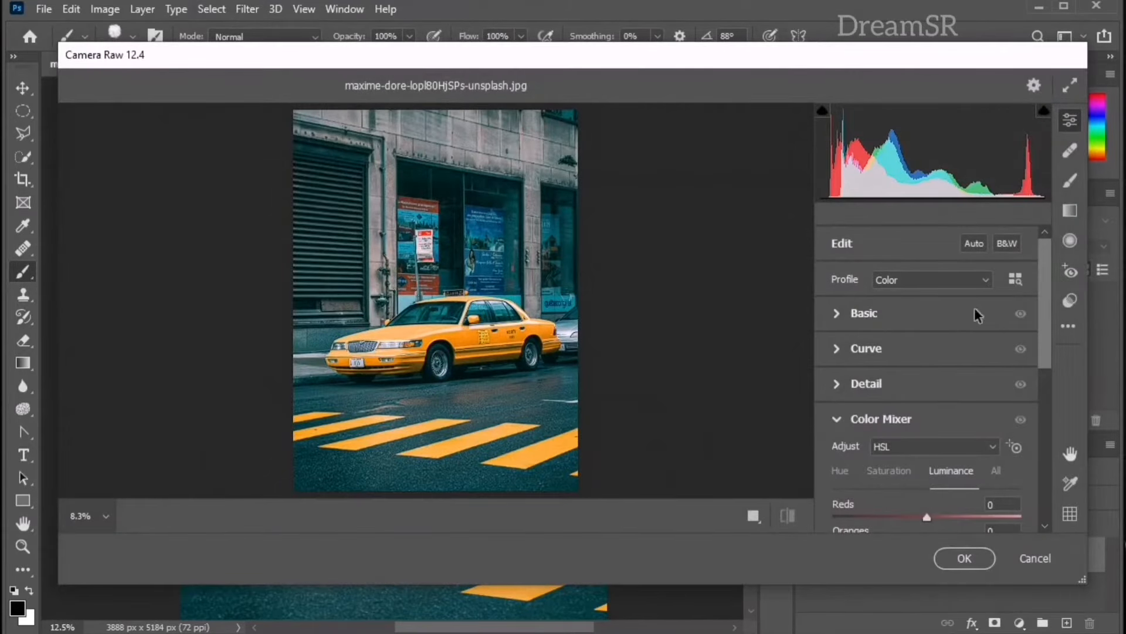
Adjust the photo's white balance to a Temperature of -5 and a Tint of +20.
click(840, 314)
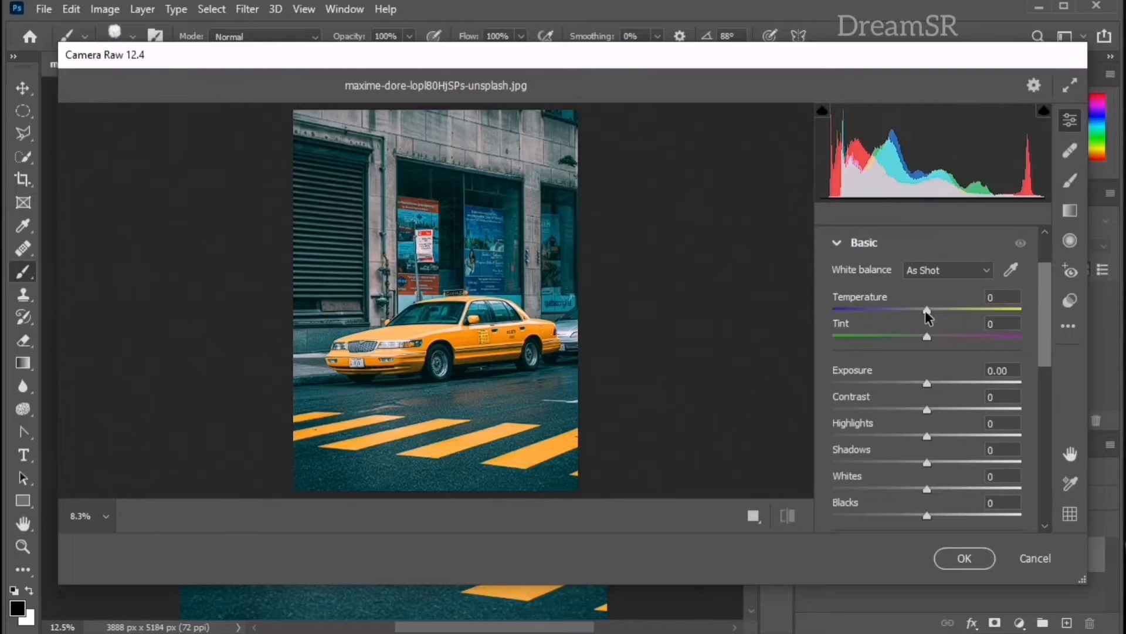
drag(926, 311, 921, 311)
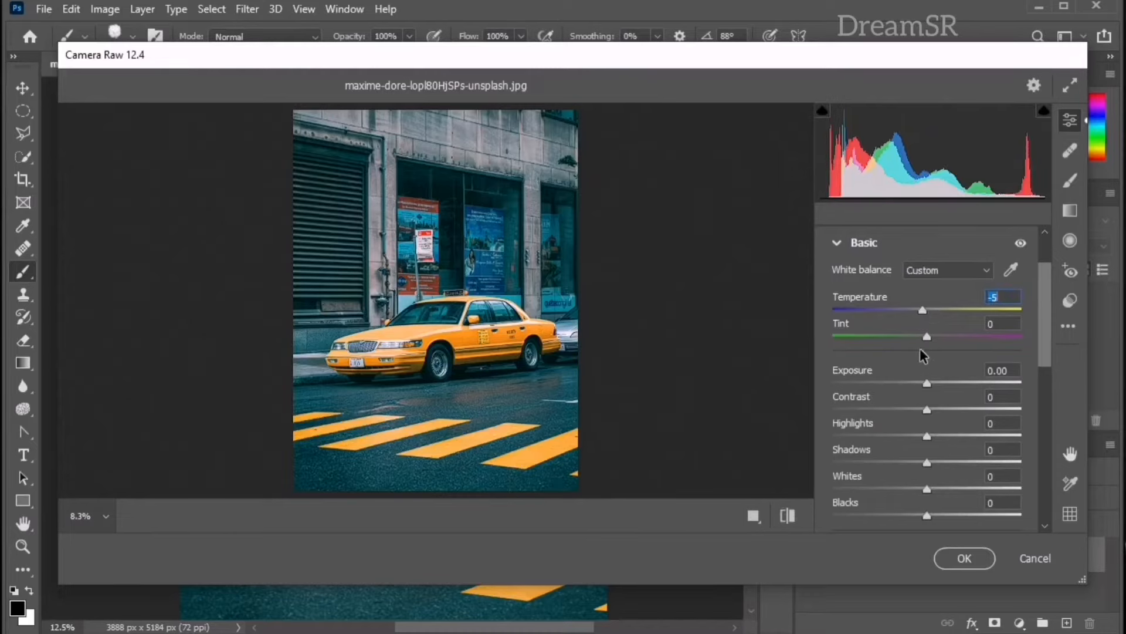
drag(929, 336, 948, 337)
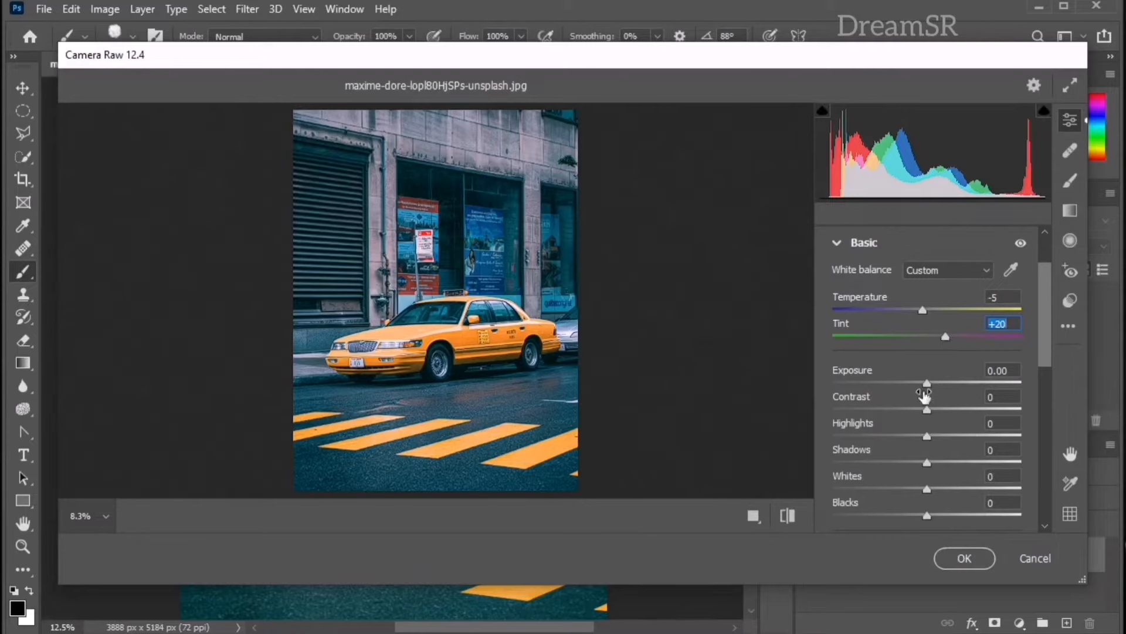
Set the basic tone values to Contrast +32, Shadows -52 and Blacks -42.
drag(930, 413, 961, 420)
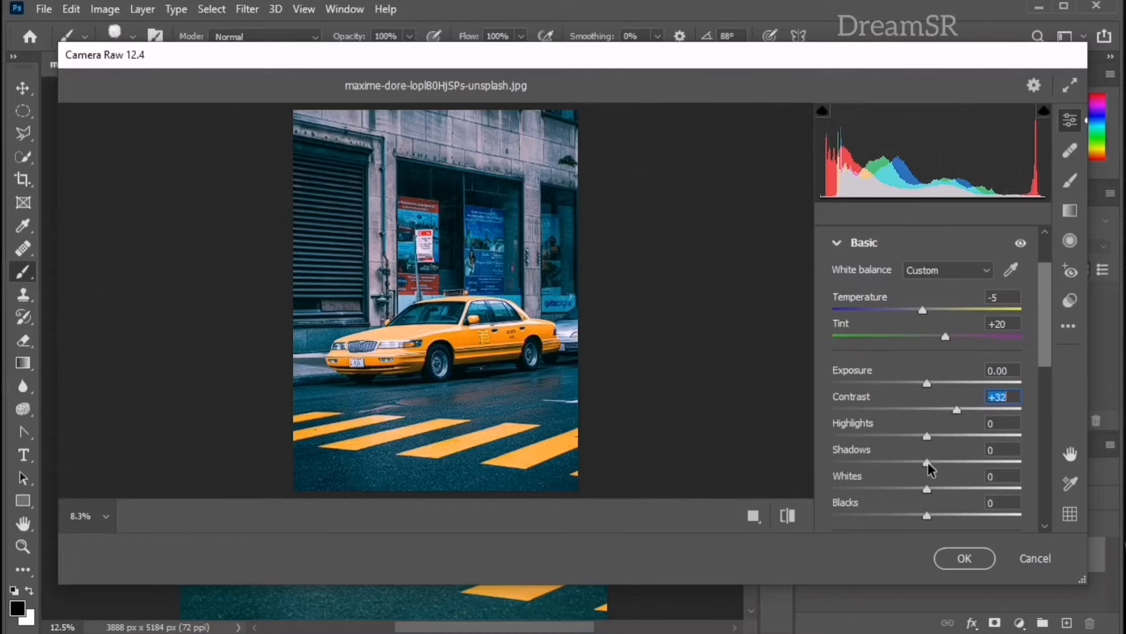
drag(927, 462, 878, 461)
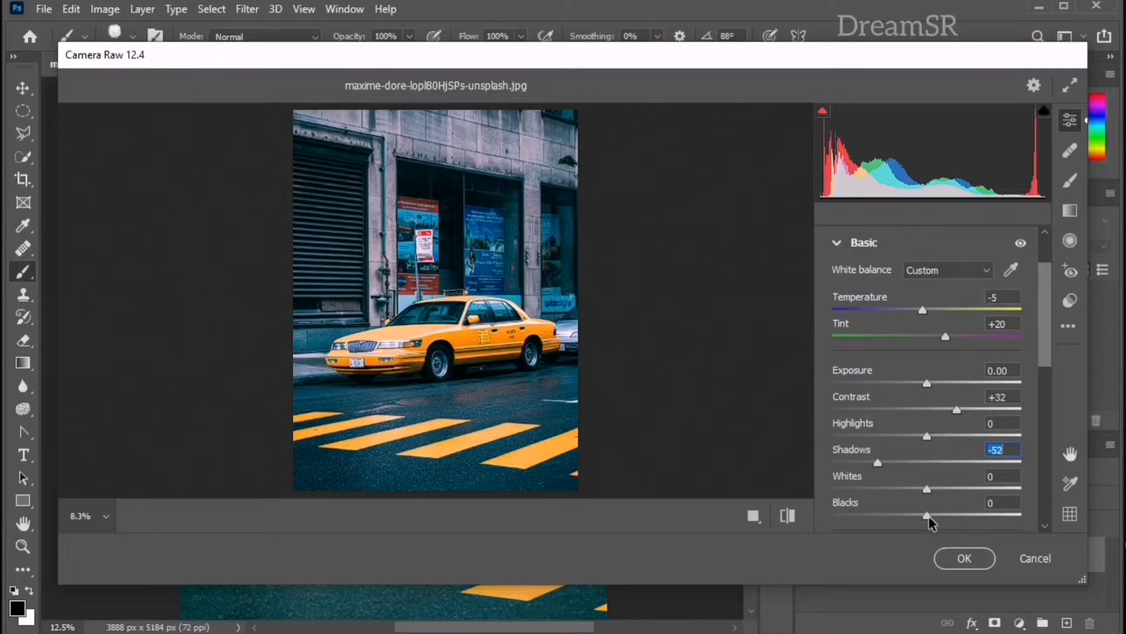
drag(926, 516, 888, 516)
Raise both Clarity and Vibrance to +21 in the basic adjustments.
drag(1047, 358, 1052, 416)
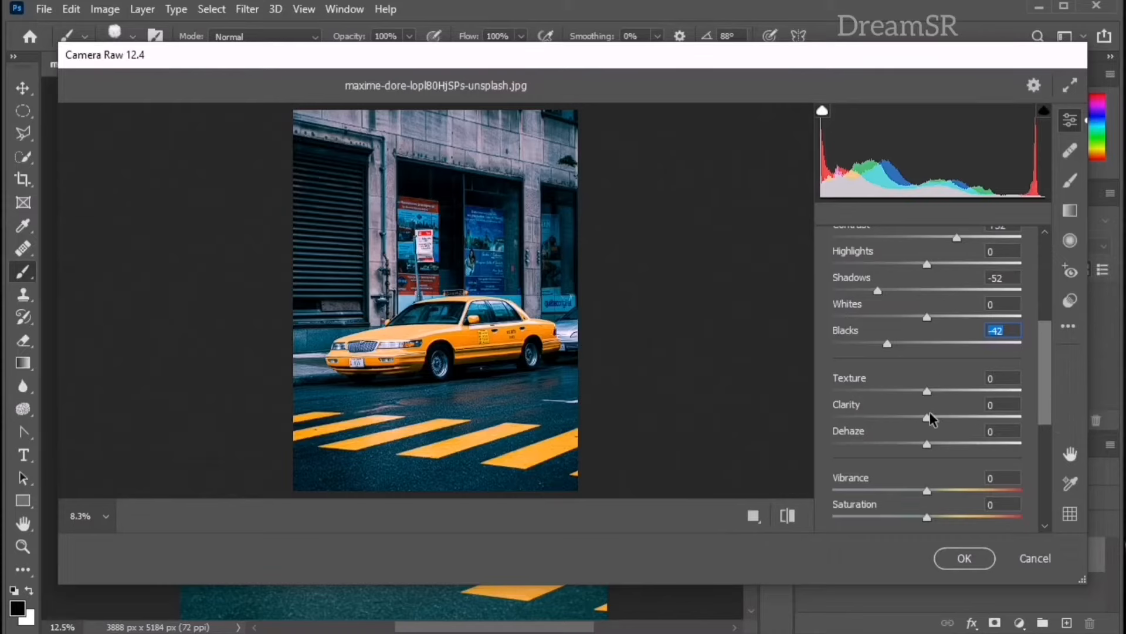
drag(927, 418, 947, 424)
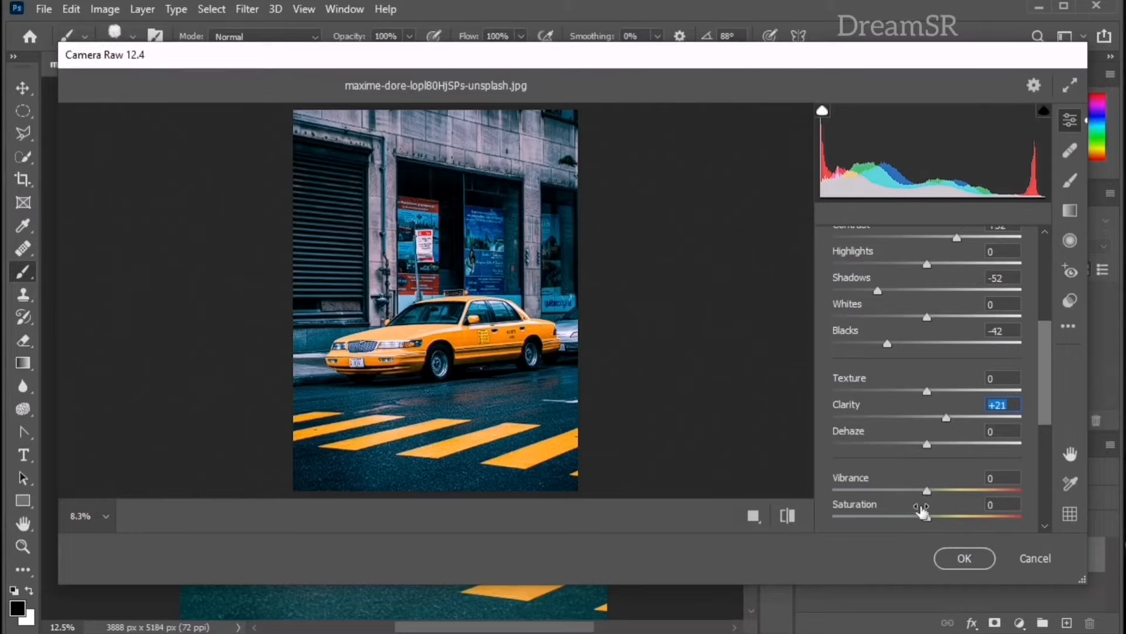
drag(927, 498, 948, 497)
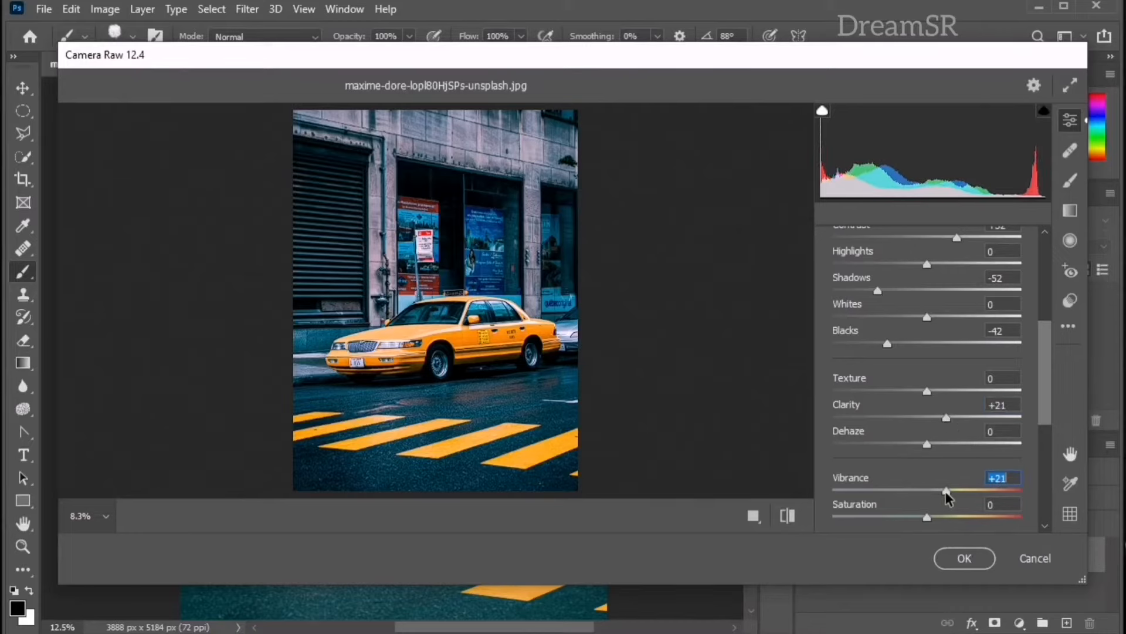
Lower the parametric curve's Lights to -14 and set its Highlights to 0.
drag(1044, 402, 1044, 456)
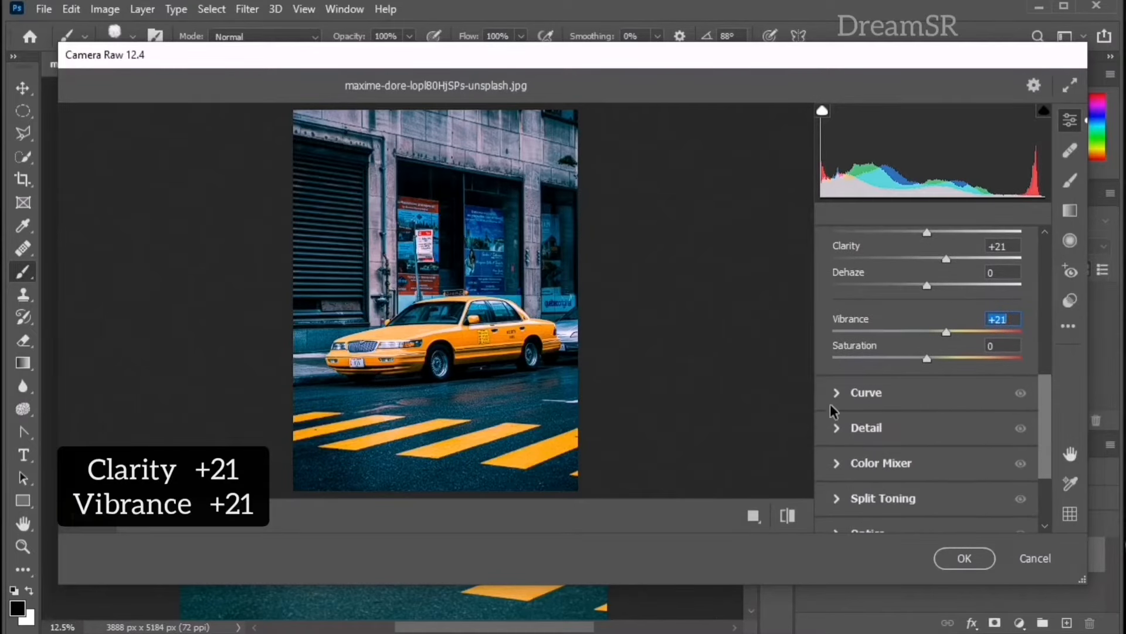
click(841, 405)
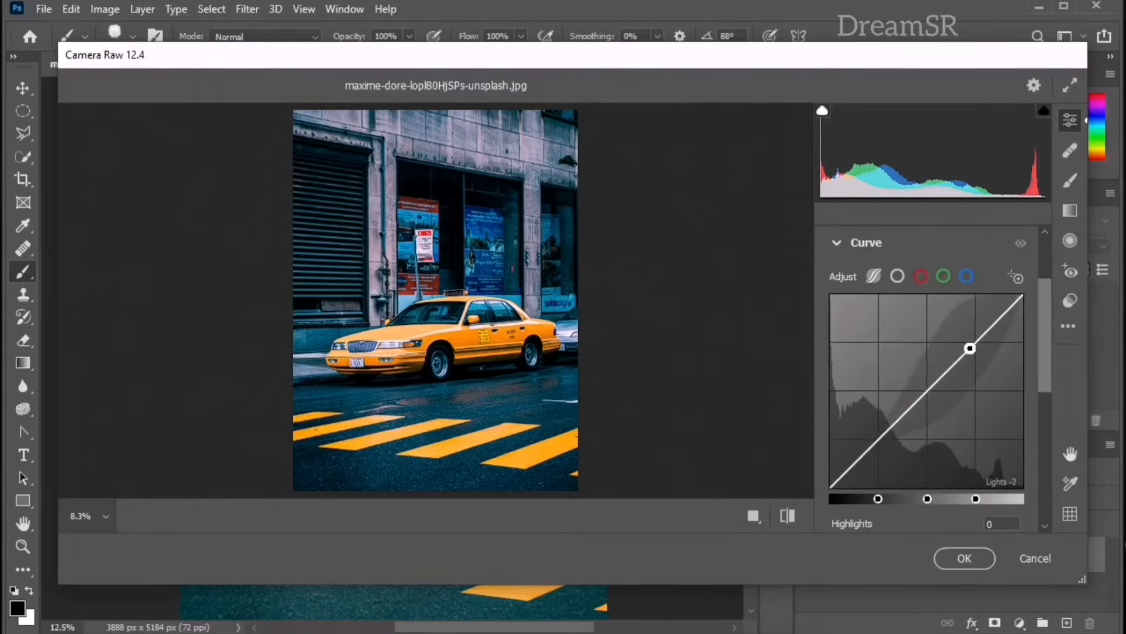
drag(970, 351, 970, 352)
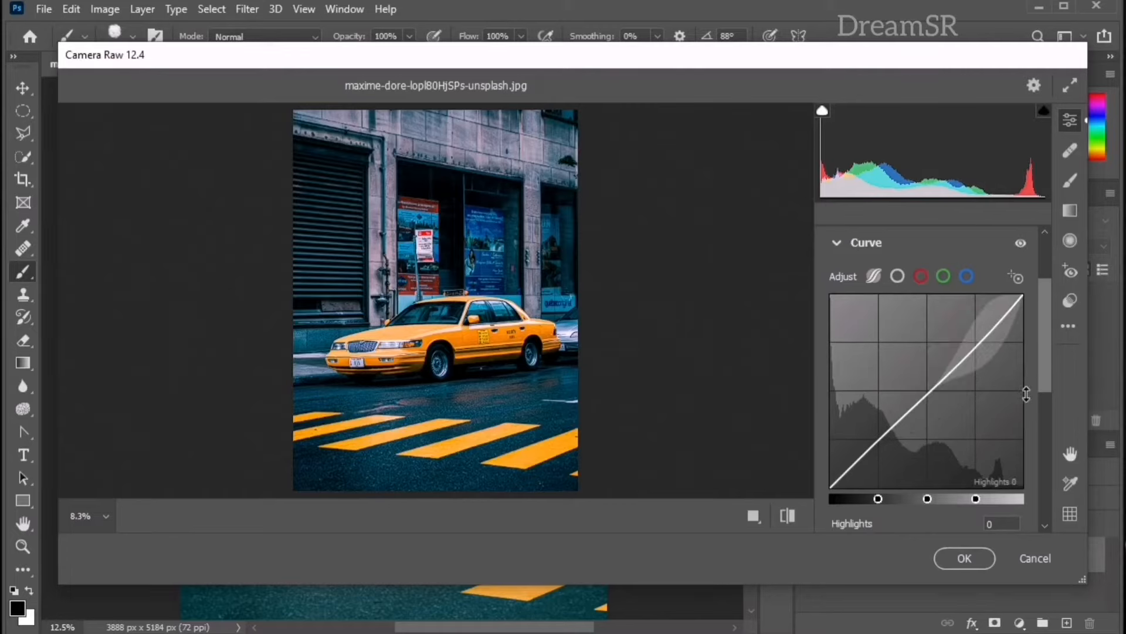
drag(997, 362, 998, 370)
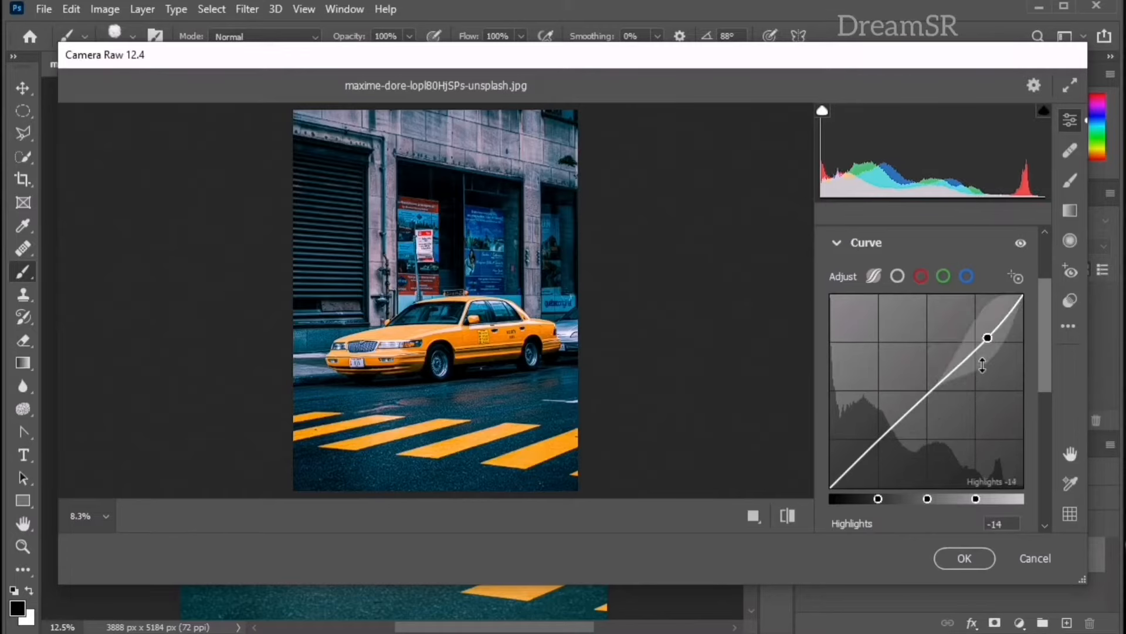
scroll(1047, 391, down, 2)
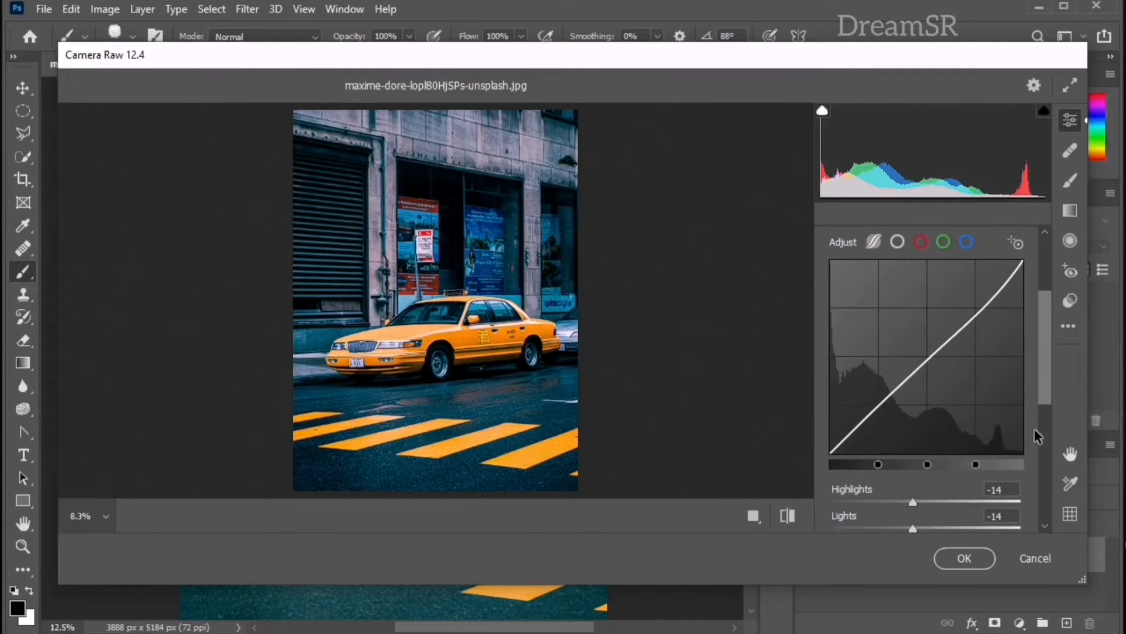
click(990, 489)
text(0)
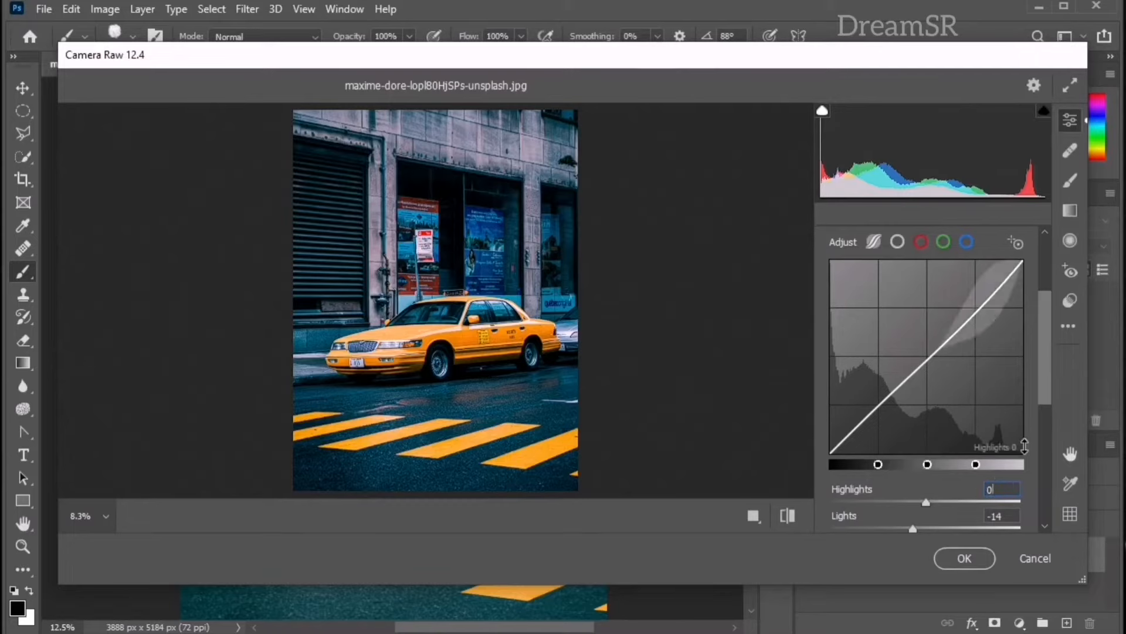
Set the Sharpening amount in the detail adjustments to 32.
drag(1049, 402, 1054, 496)
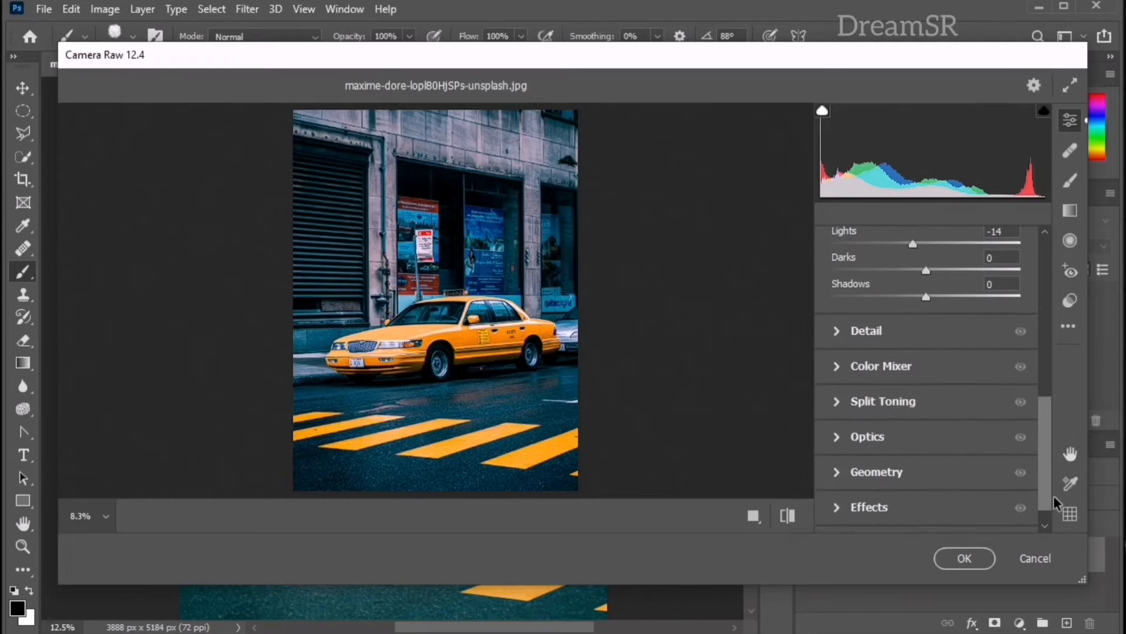
click(836, 338)
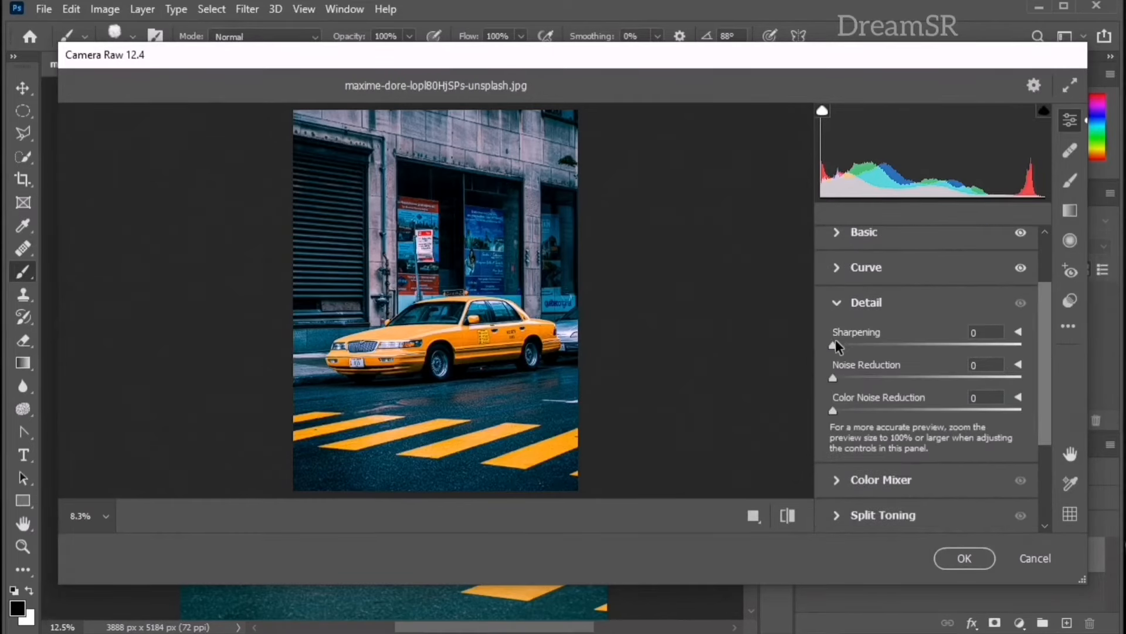
drag(837, 344, 876, 339)
Shift the Color Mixer hues to Reds +100, Oranges -35 and Yellows -100.
scroll(856, 411, down, 1)
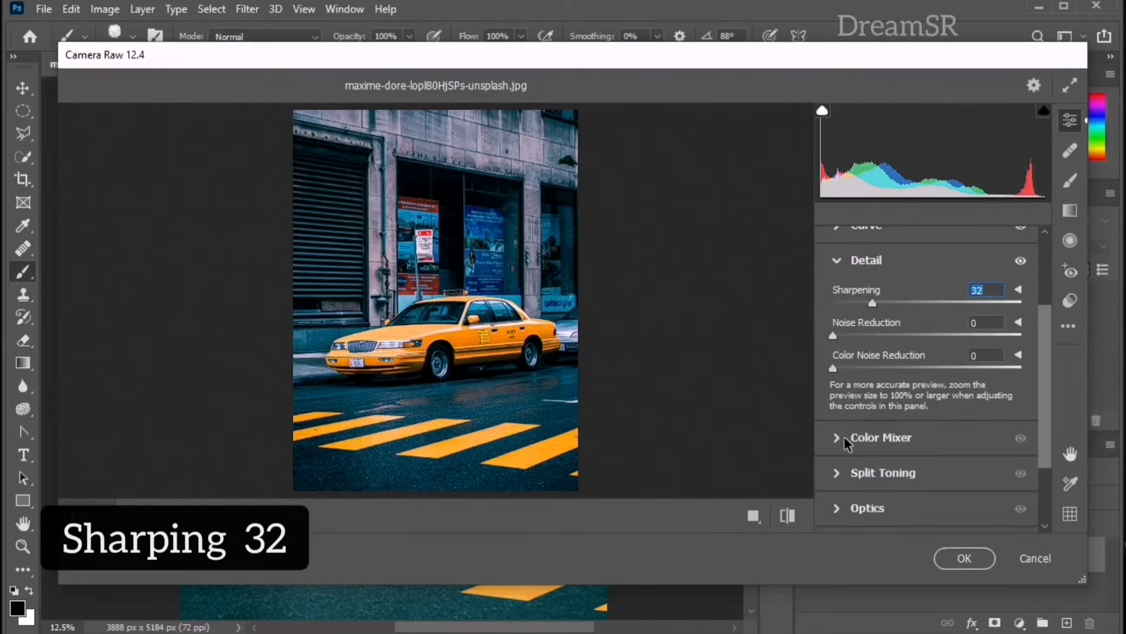
click(845, 439)
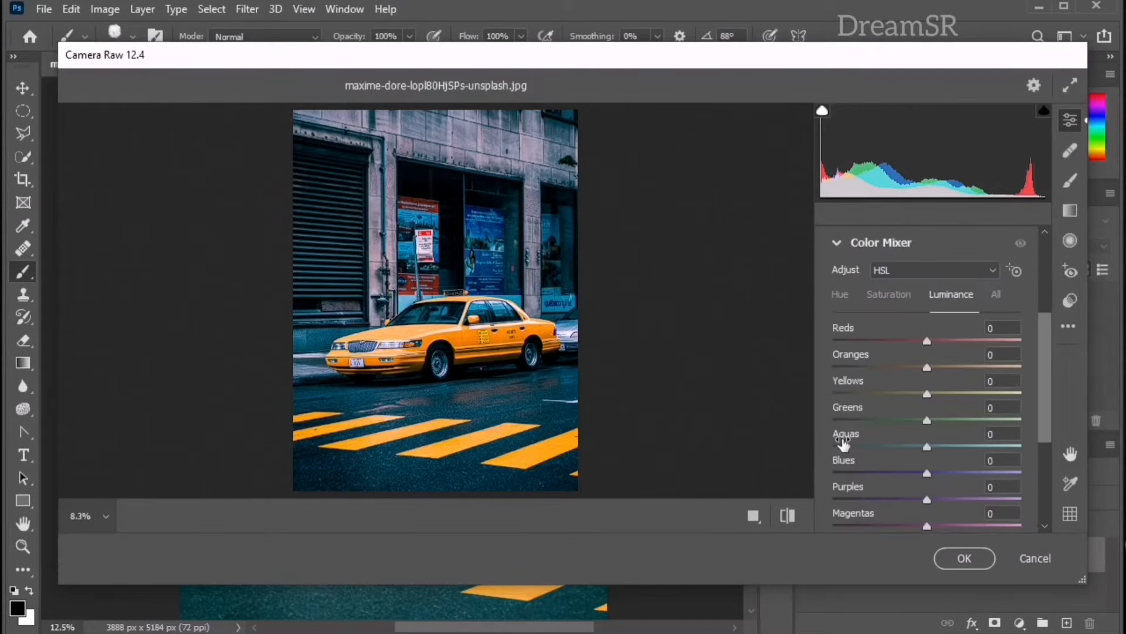
click(840, 297)
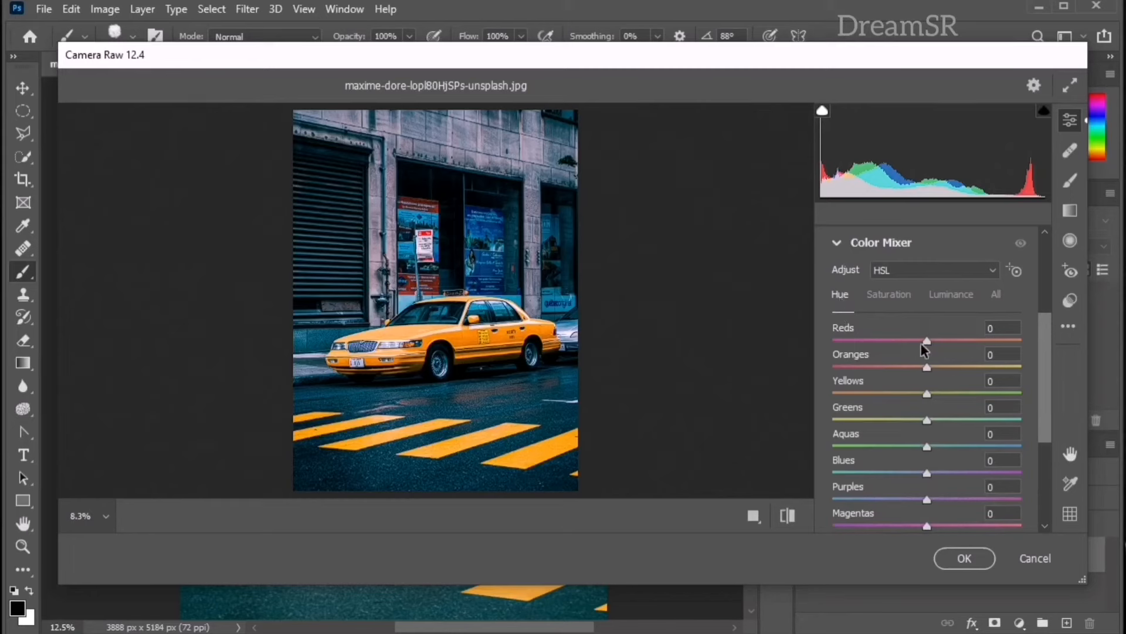
drag(926, 346, 1036, 350)
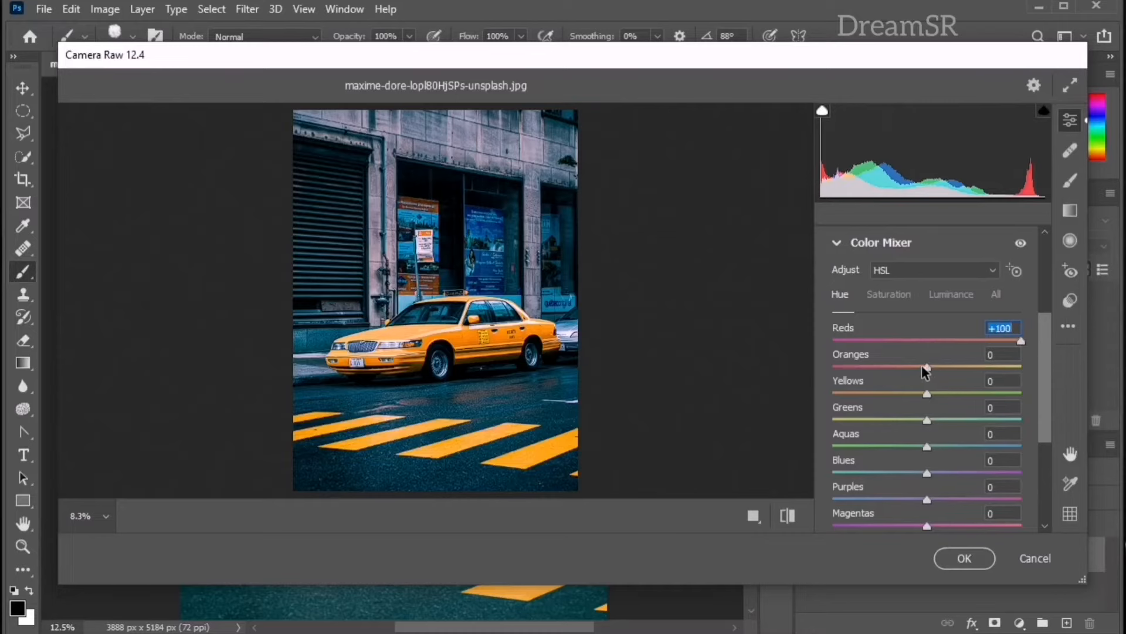
drag(922, 366, 890, 364)
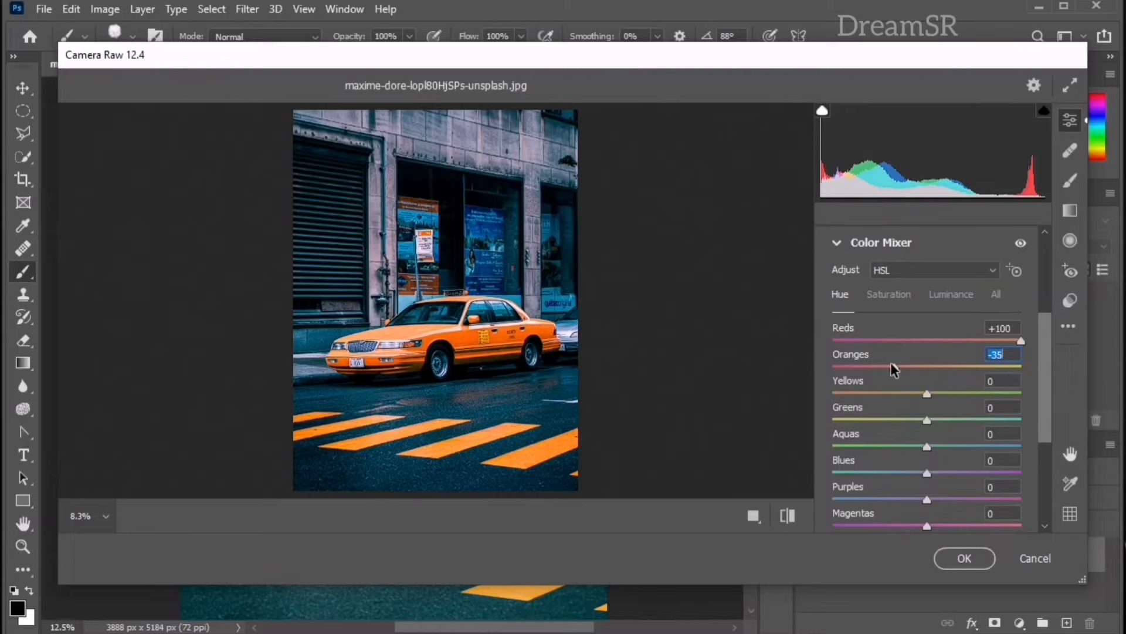
drag(927, 393, 795, 385)
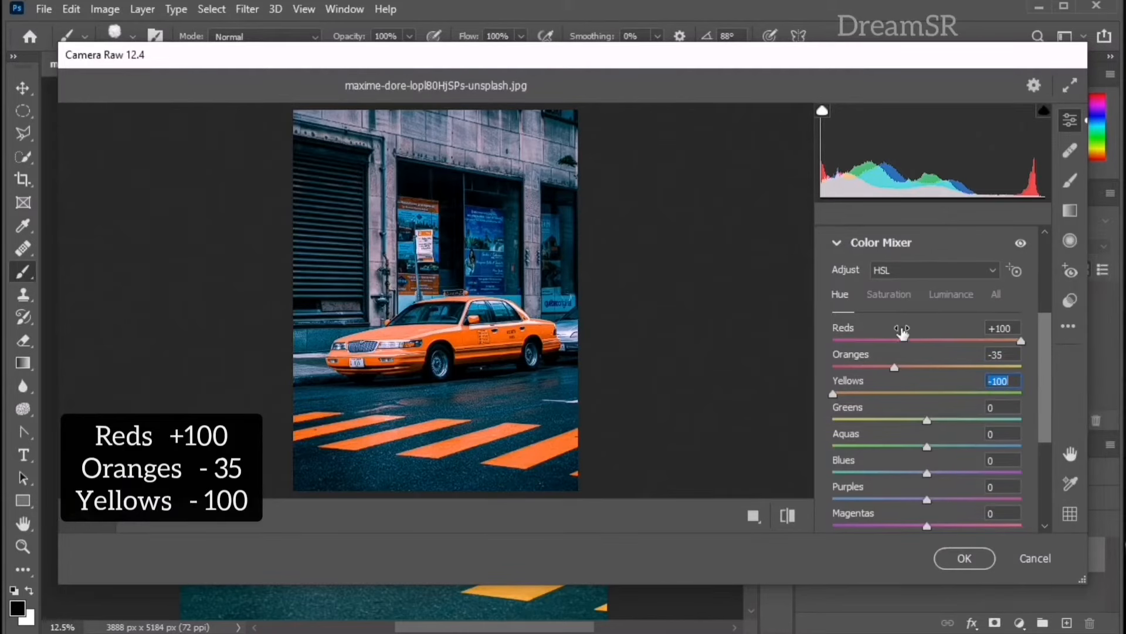
Raise the Color Mixer saturation of Reds and Oranges to +100 each.
click(888, 294)
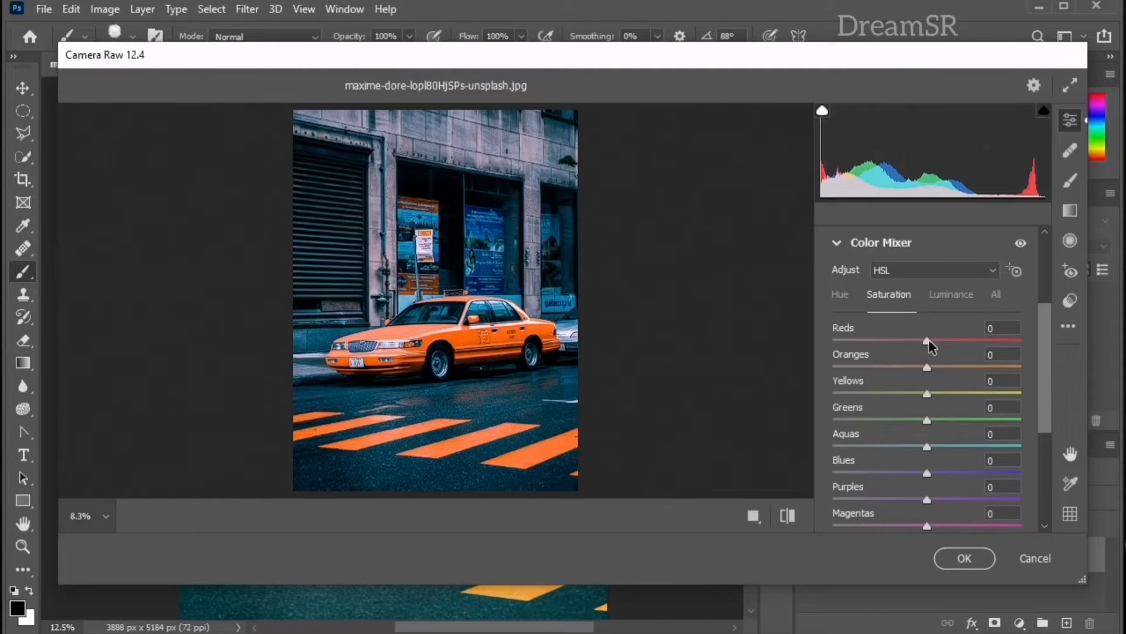
drag(929, 341, 987, 343)
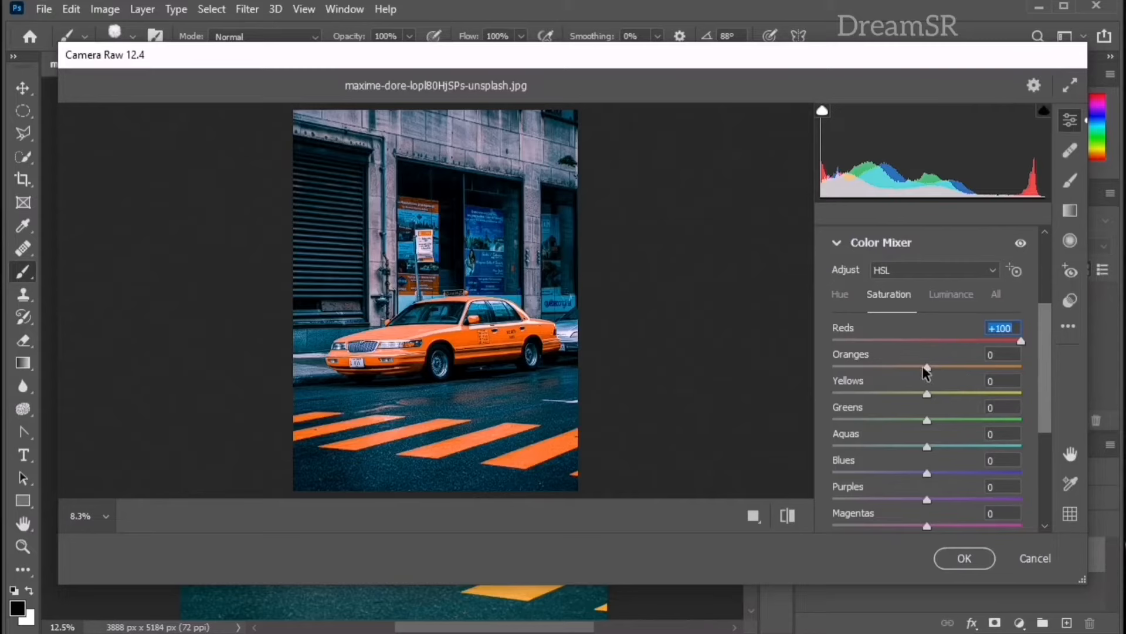
drag(927, 367, 1037, 368)
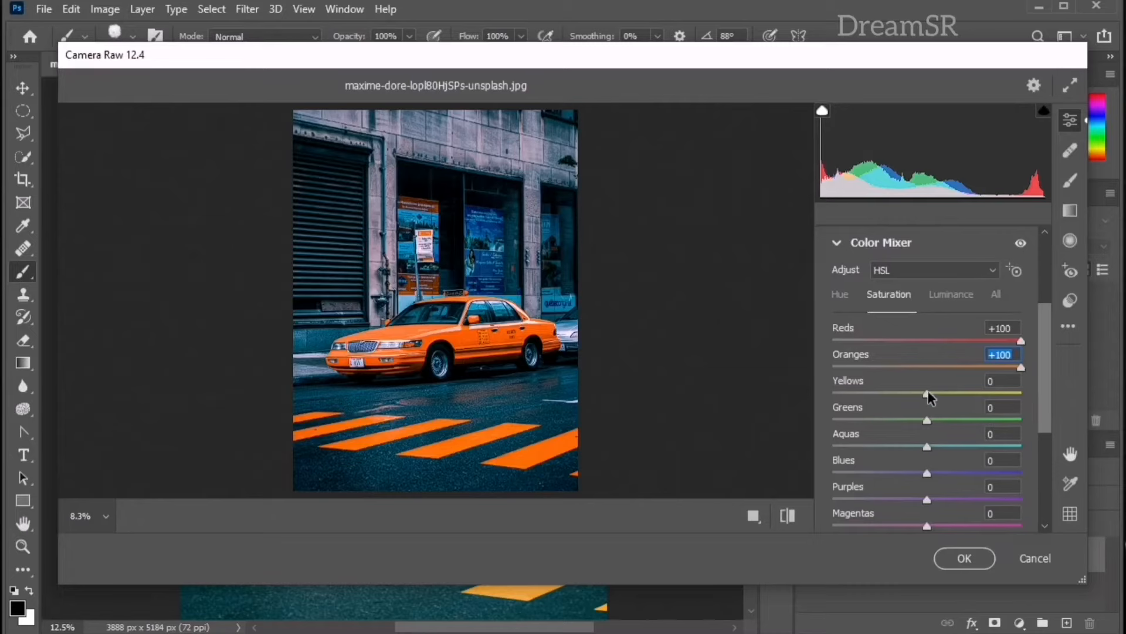
Reduce the saturation of Yellows, Greens, Aquas, Blues, Purples and Magentas to -100 each.
drag(927, 393, 830, 394)
drag(927, 420, 833, 416)
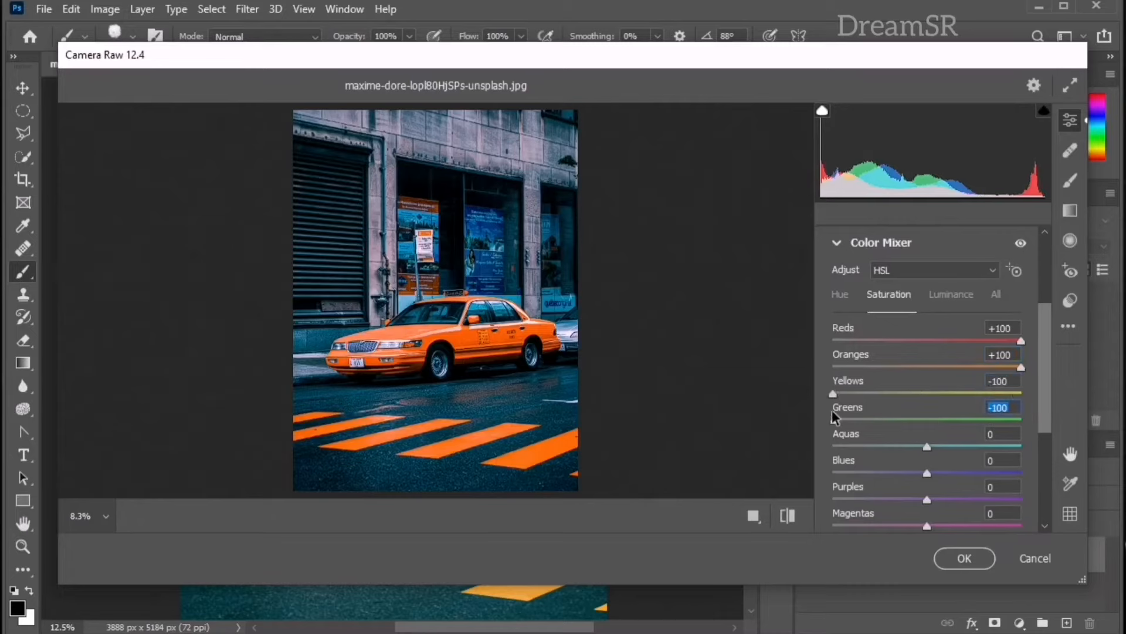
drag(927, 446, 801, 450)
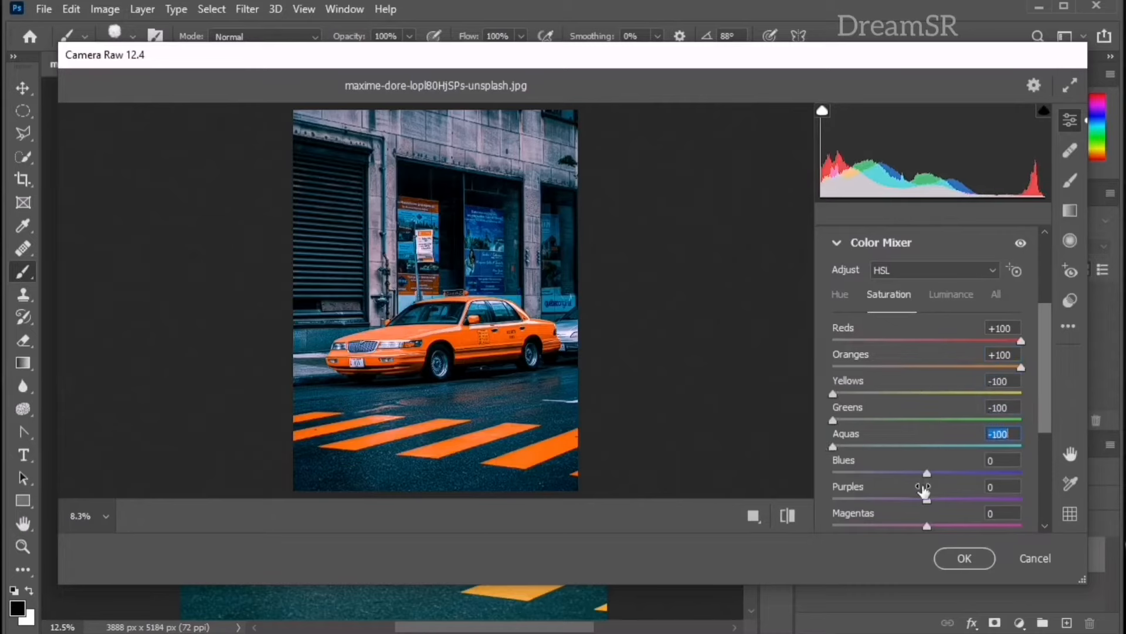
drag(927, 473, 806, 462)
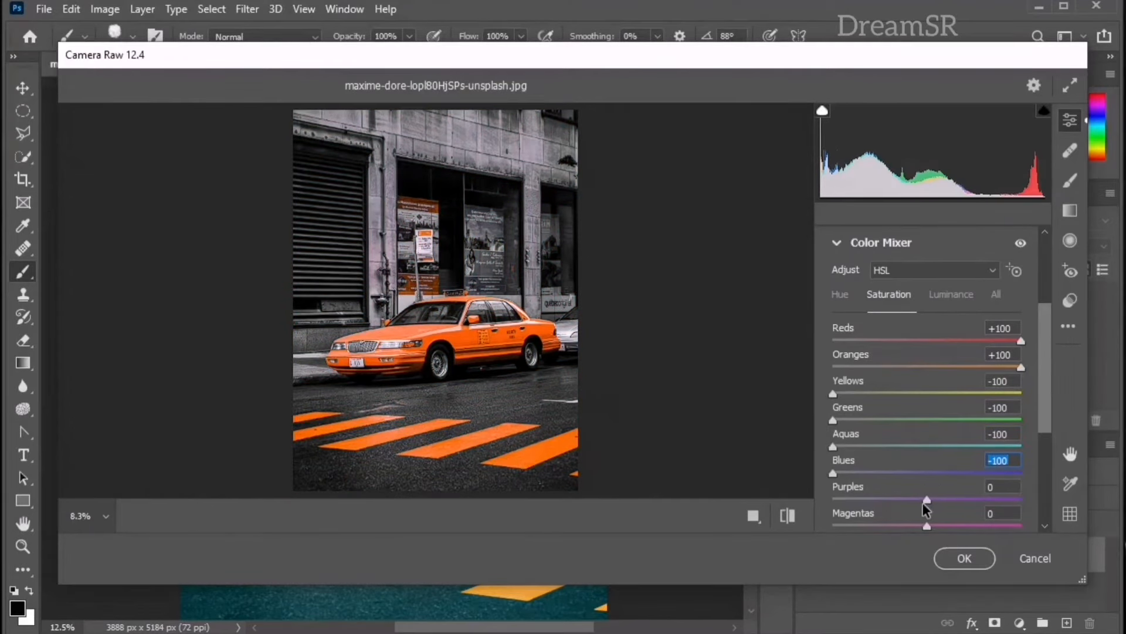
drag(922, 502, 866, 487)
scroll(965, 493, down, 1)
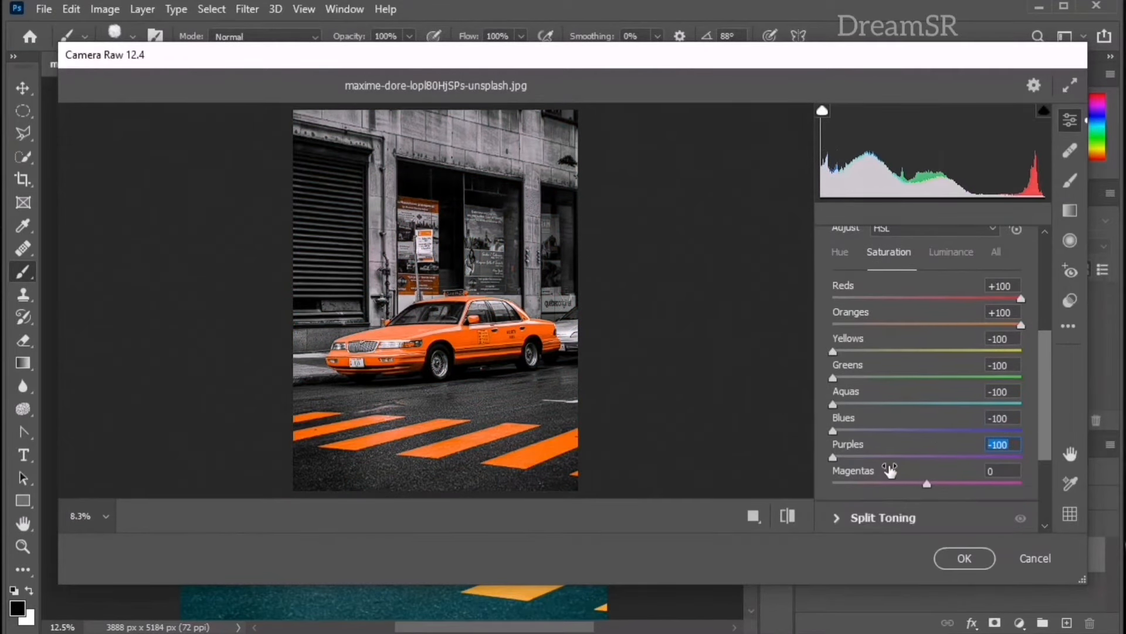
drag(927, 485, 815, 480)
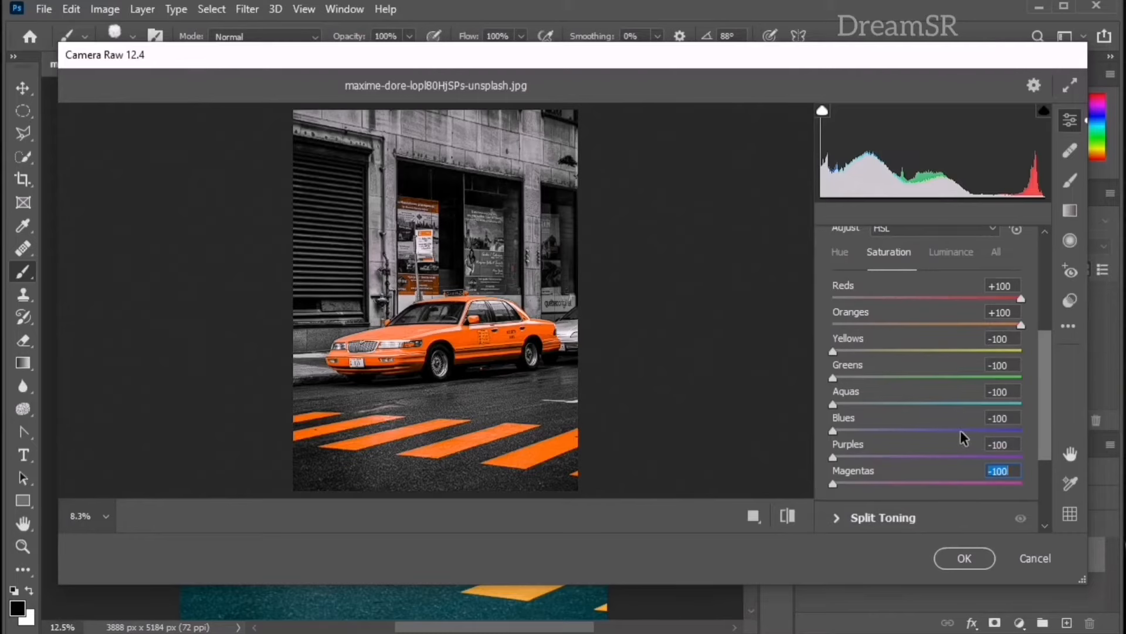
Set the Color Mixer luminance of Reds to +100 and Oranges to -35.
click(952, 254)
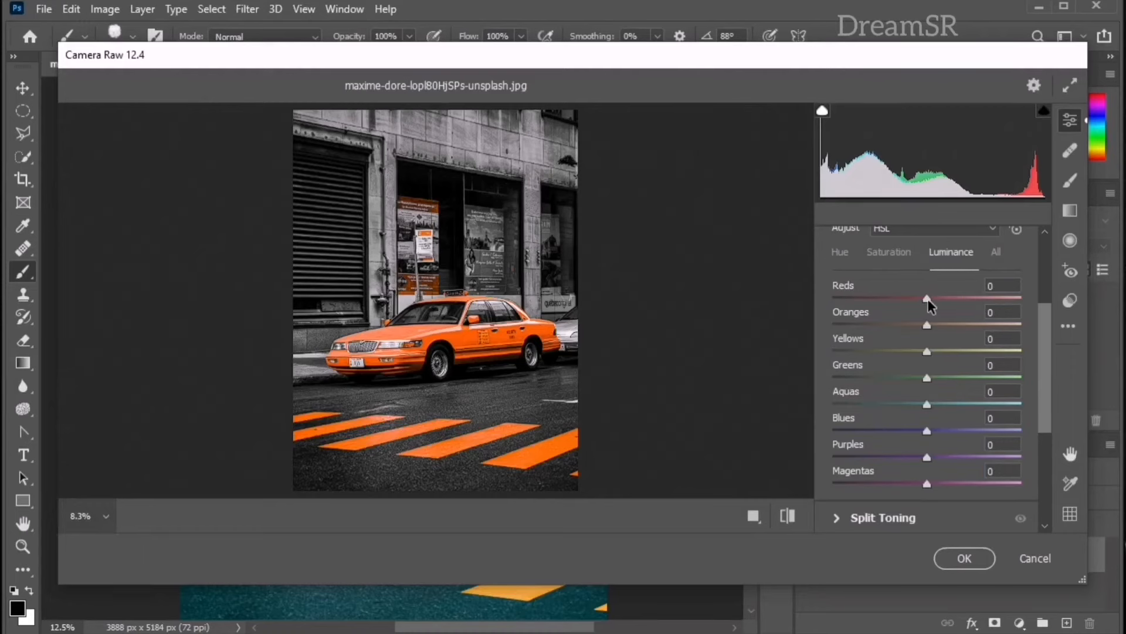
drag(927, 299, 1024, 300)
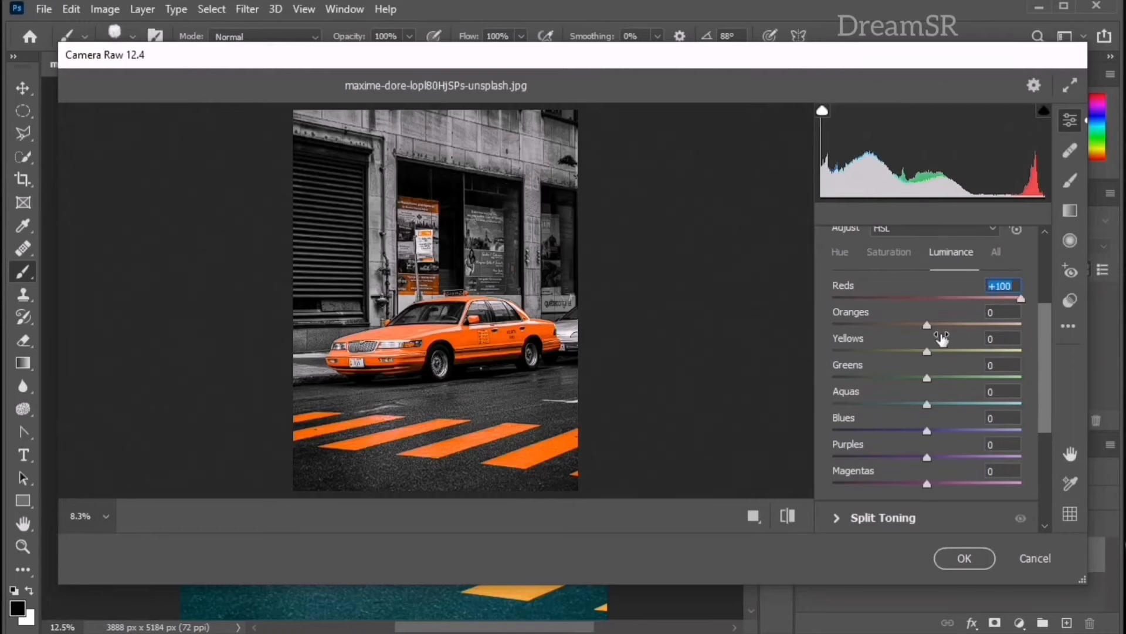
drag(928, 323, 893, 323)
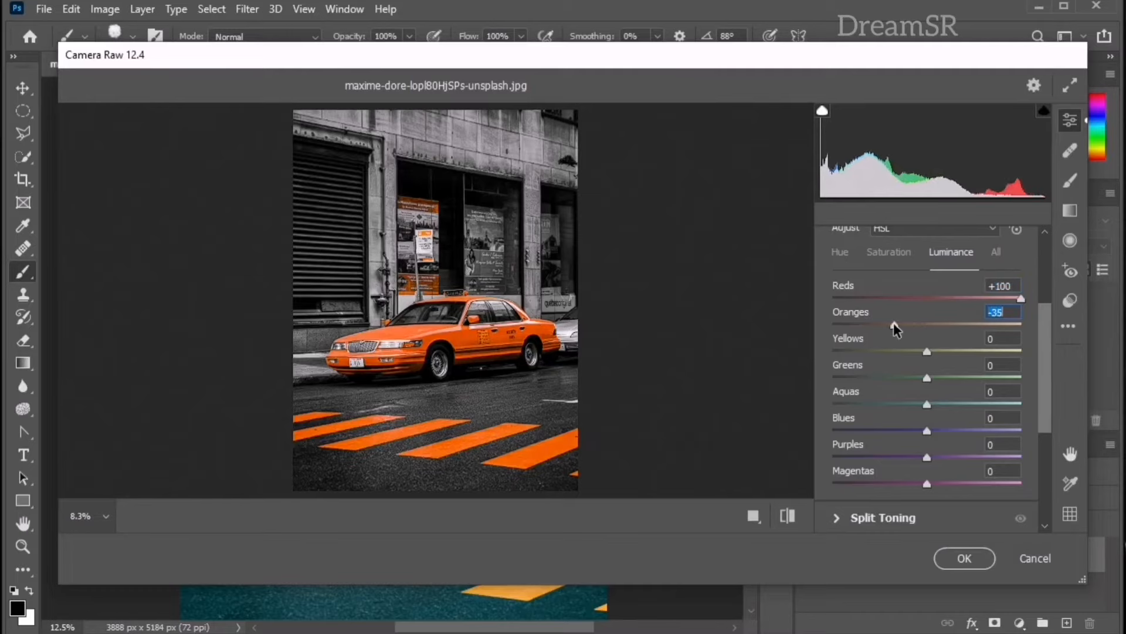
Compare the graded taxi photo with its default settings and apply the Camera Raw Filter.
click(788, 516)
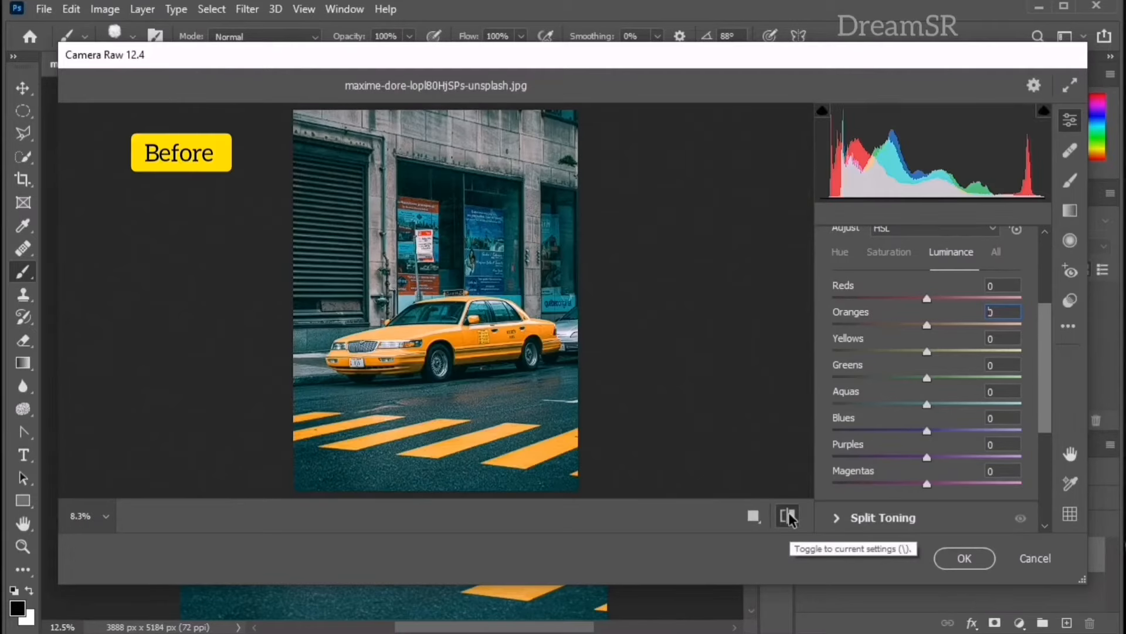
click(788, 517)
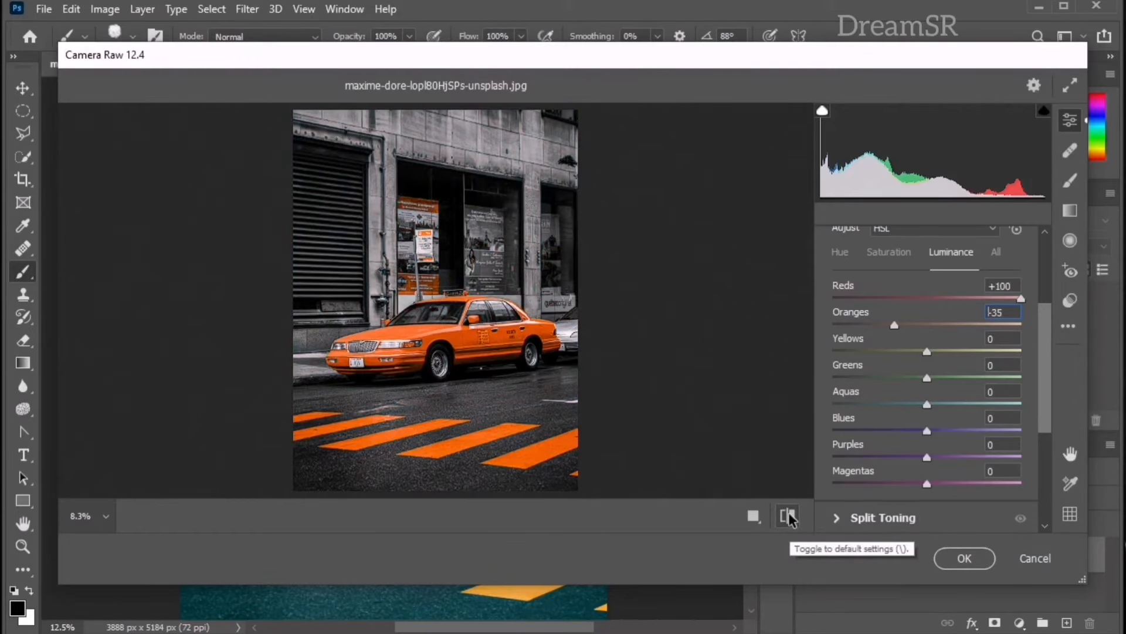
click(958, 557)
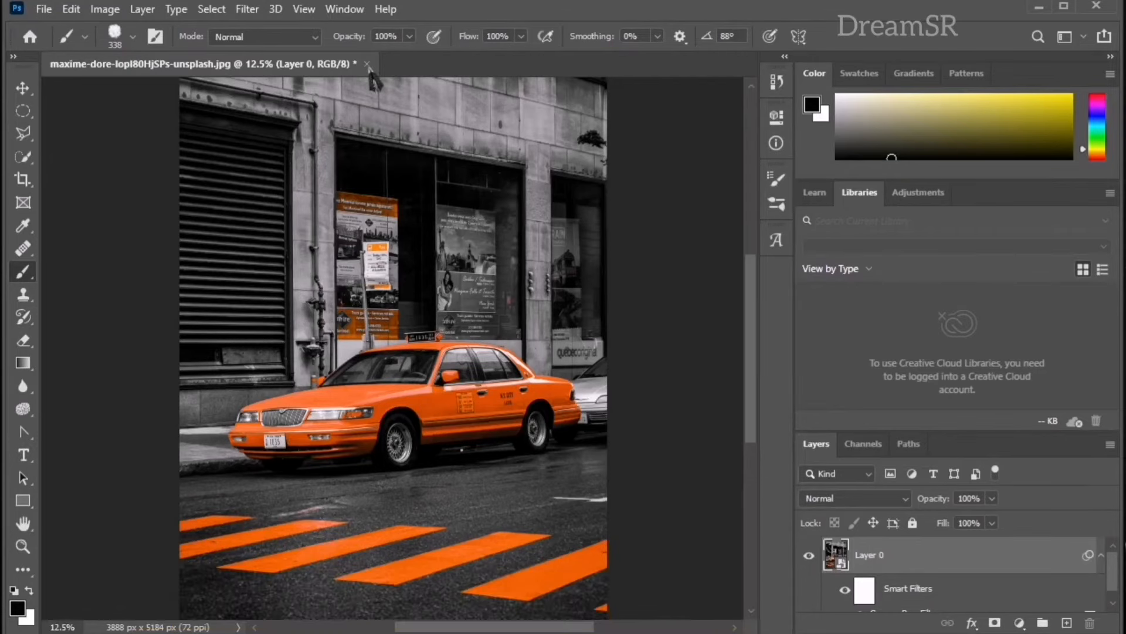
Reopen the Camera Raw smart filter on Layer 0 and save its settings as a user preset named "Black and orange".
scroll(376, 82, down, 1)
scroll(883, 588, down, 1)
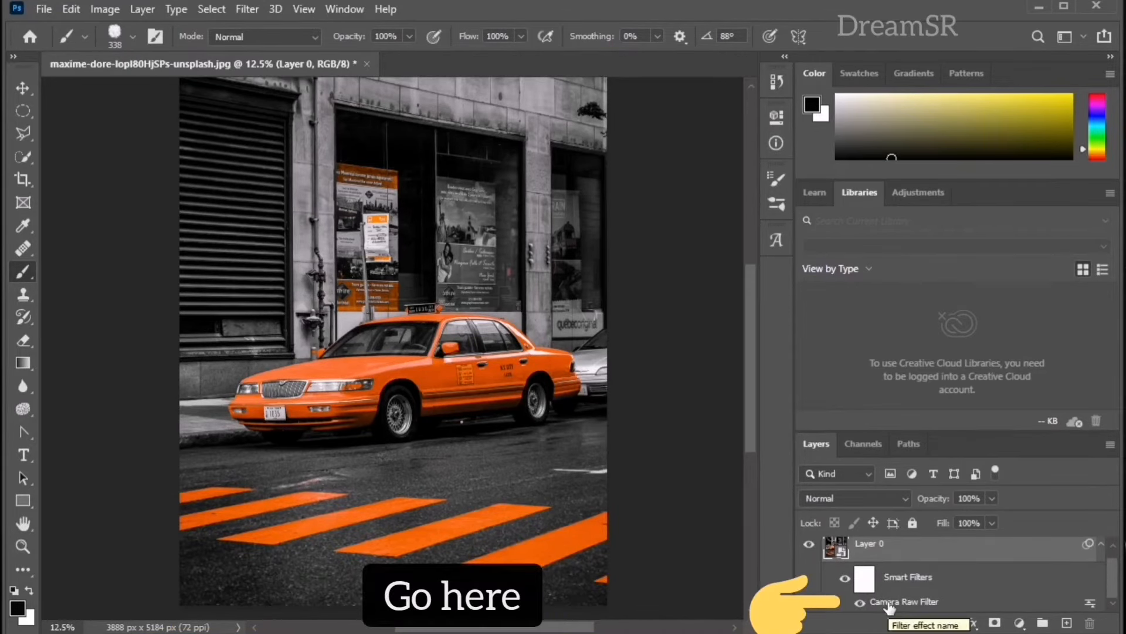
double_click(889, 605)
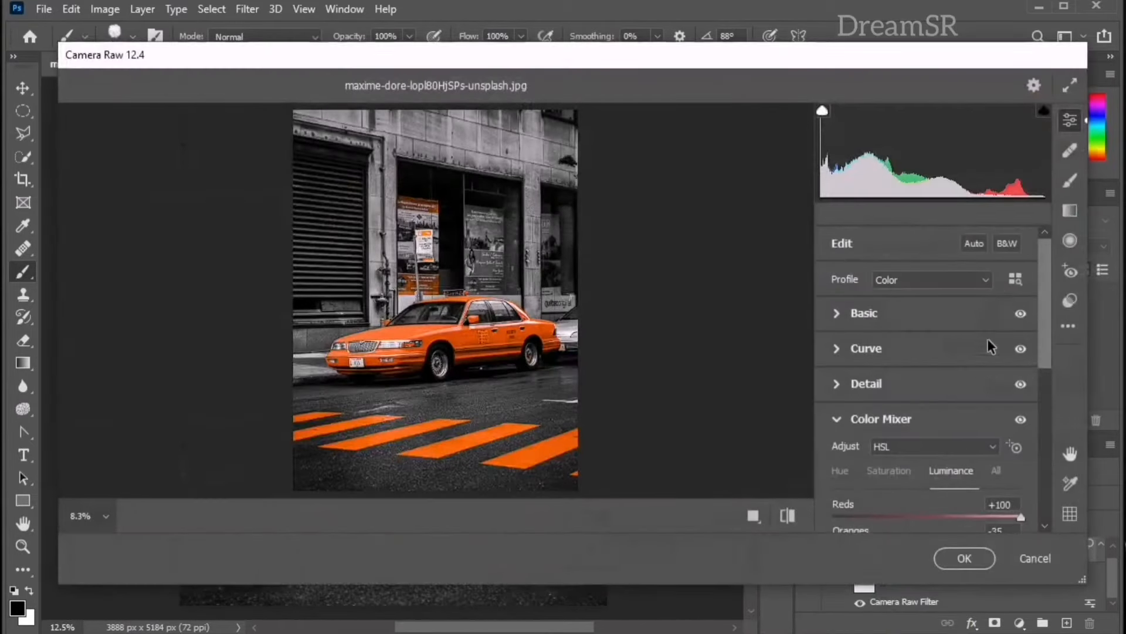
click(1070, 300)
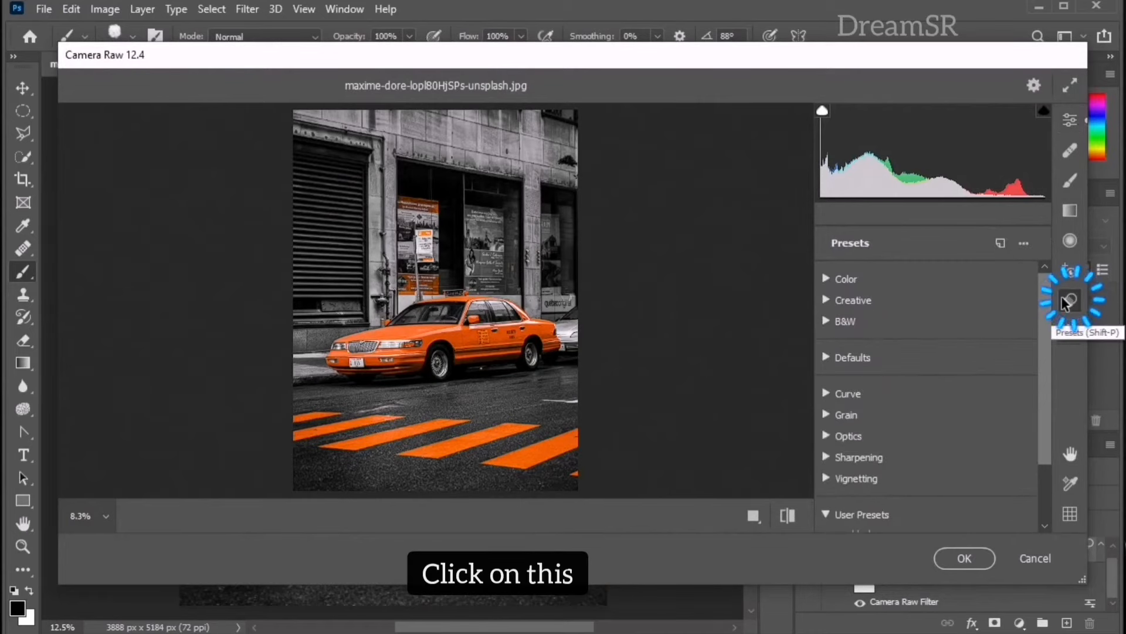
click(1000, 244)
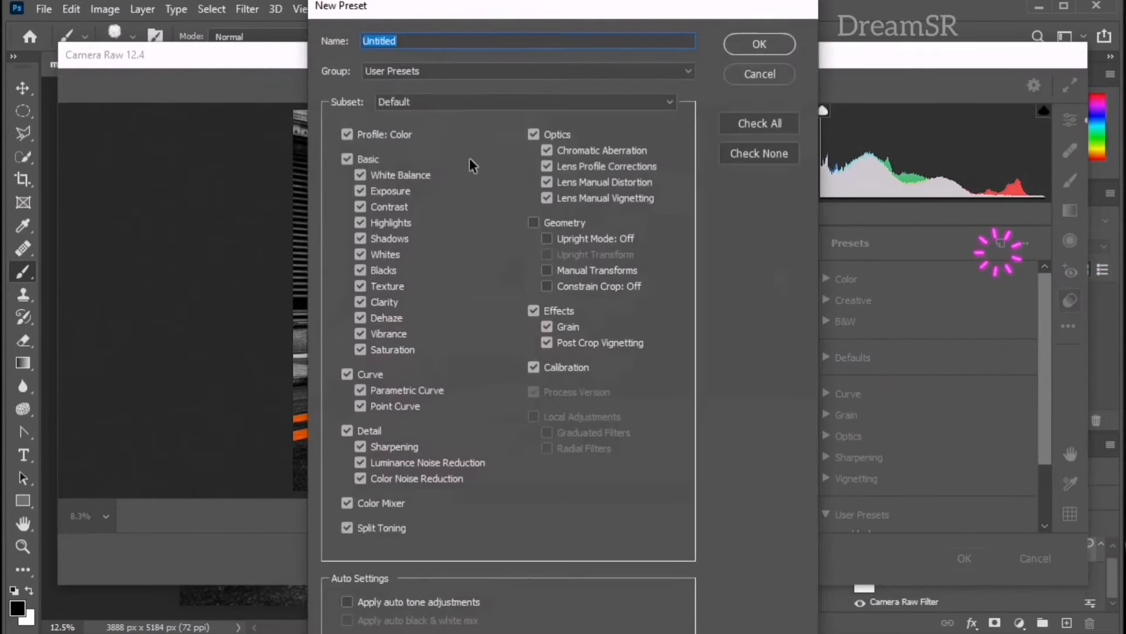
text(B)
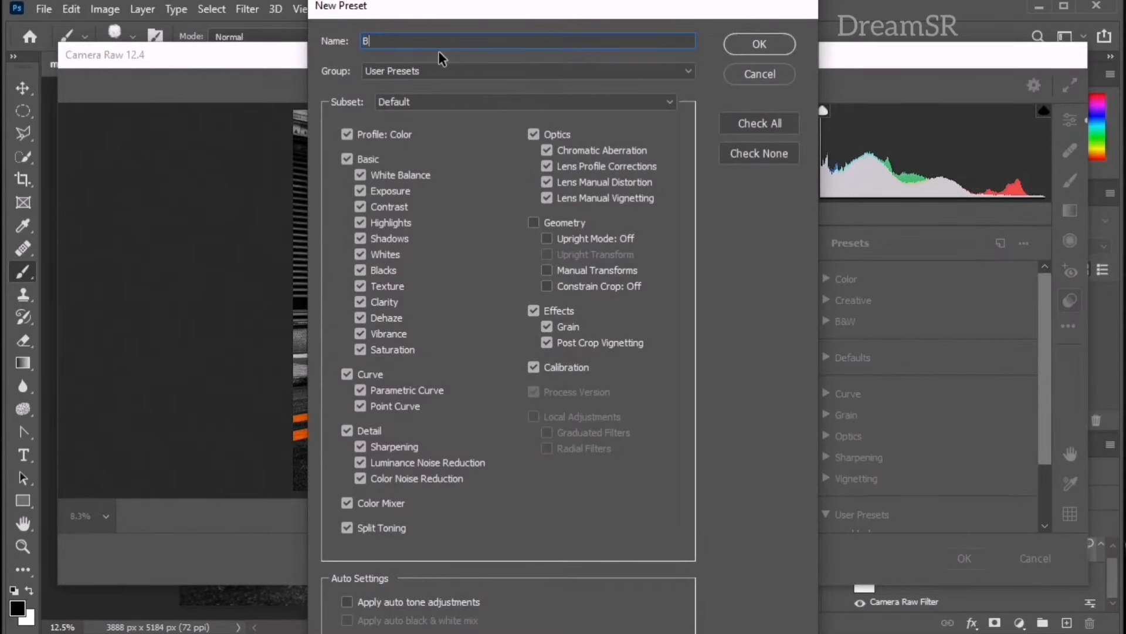
text(lack and orange)
click(735, 50)
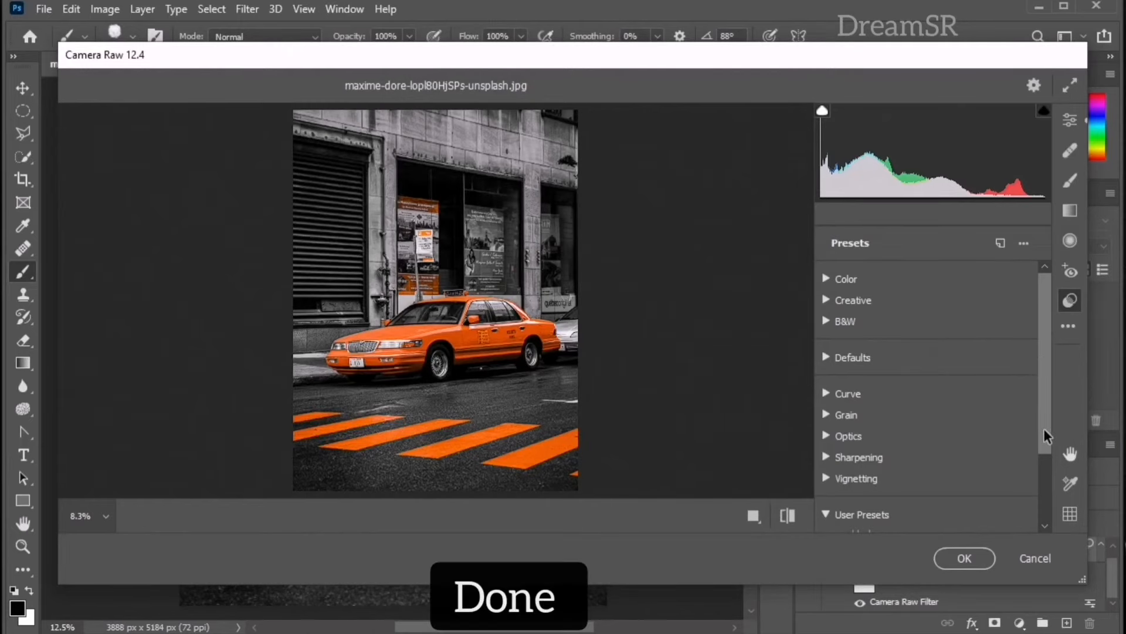
click(967, 560)
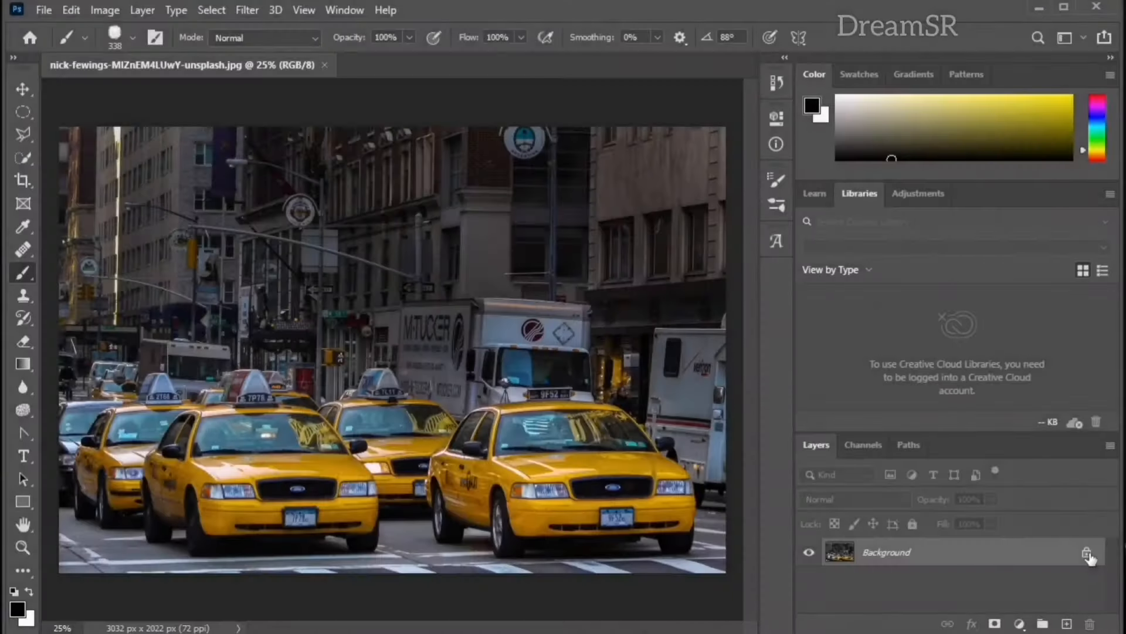
Unlock the background layer of the yellow cabs photo and choose the "Black and orange" preset for it in the Camera Raw Filter.
click(1087, 553)
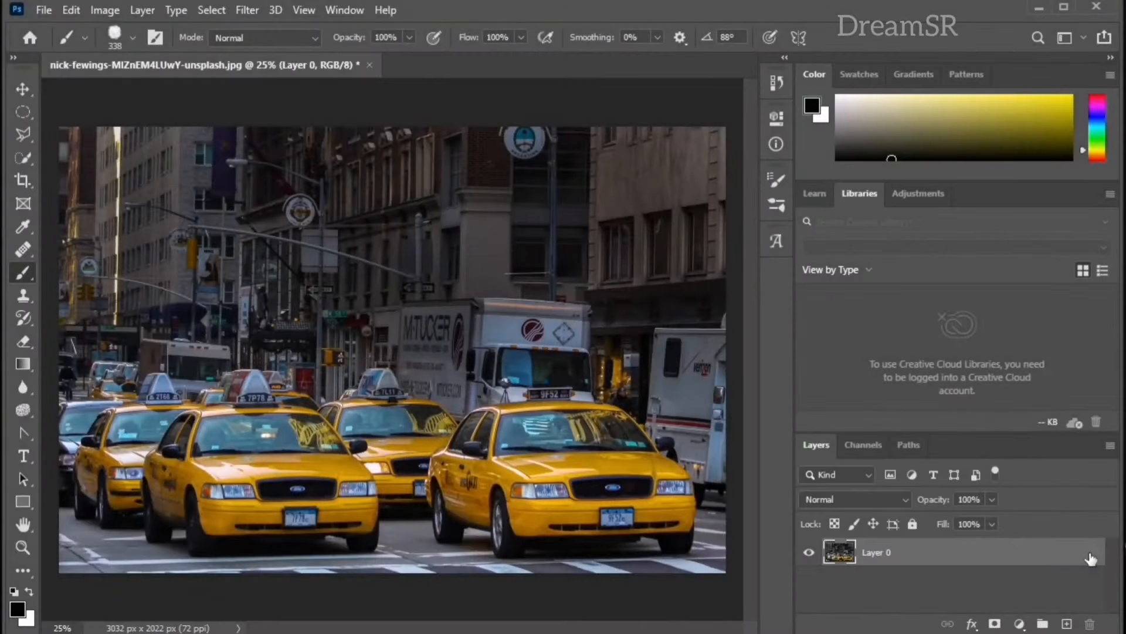
click(247, 10)
click(281, 115)
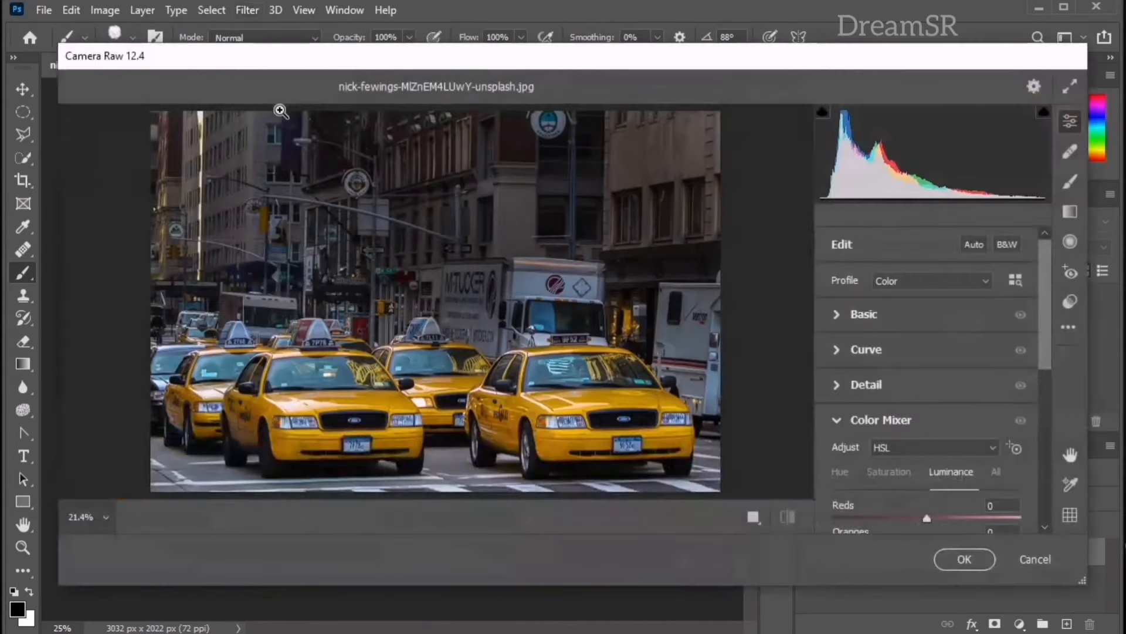
click(1062, 305)
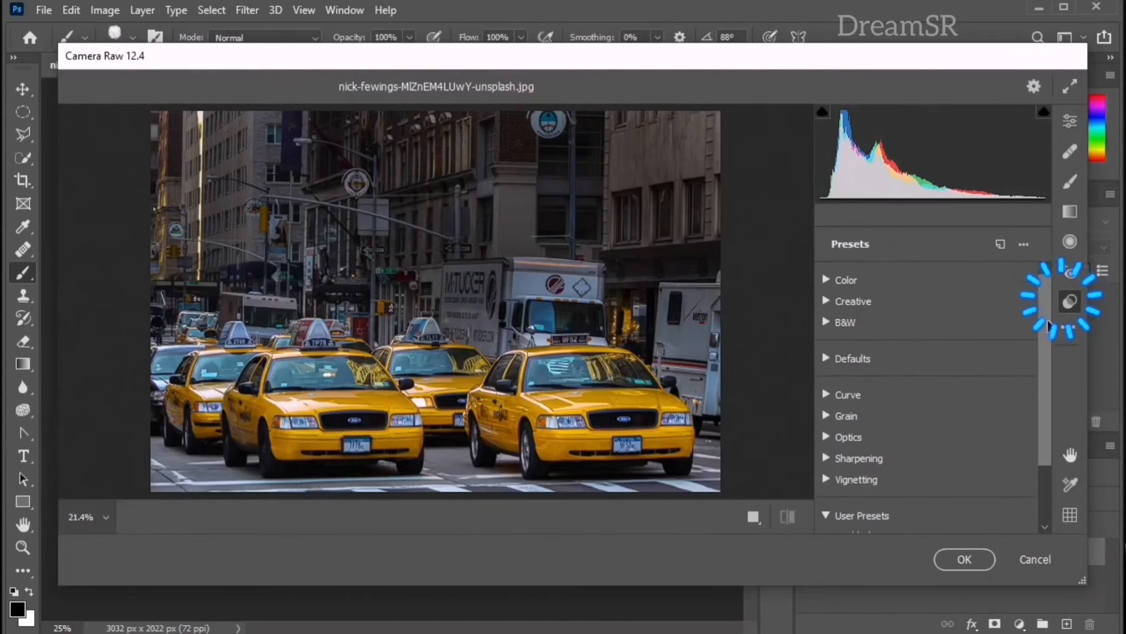
scroll(1048, 403, down, 2)
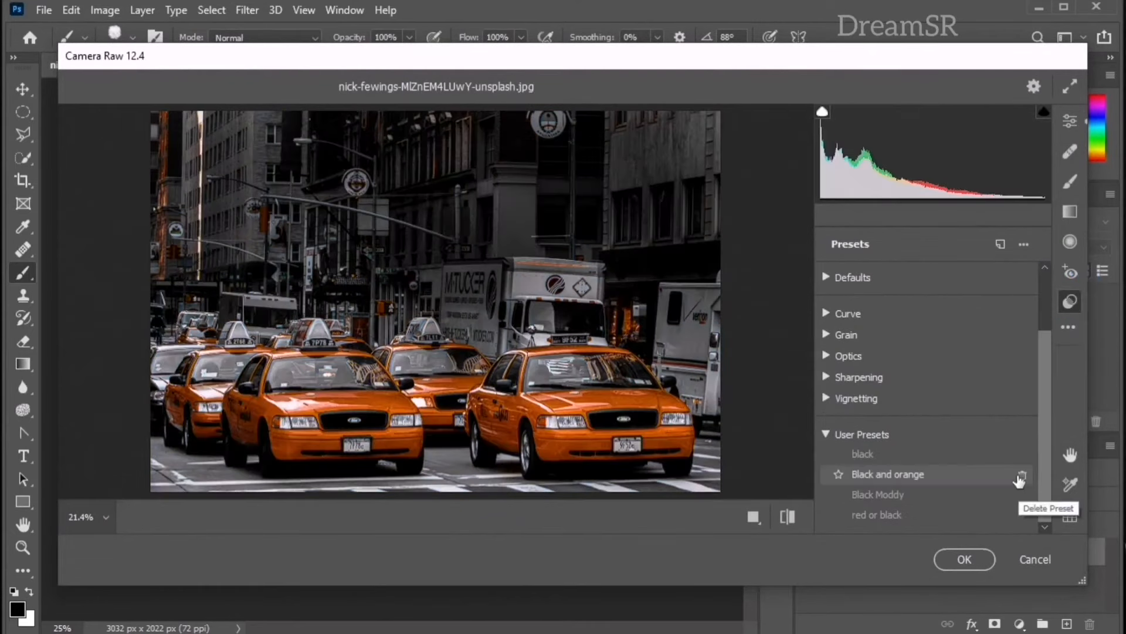
click(973, 475)
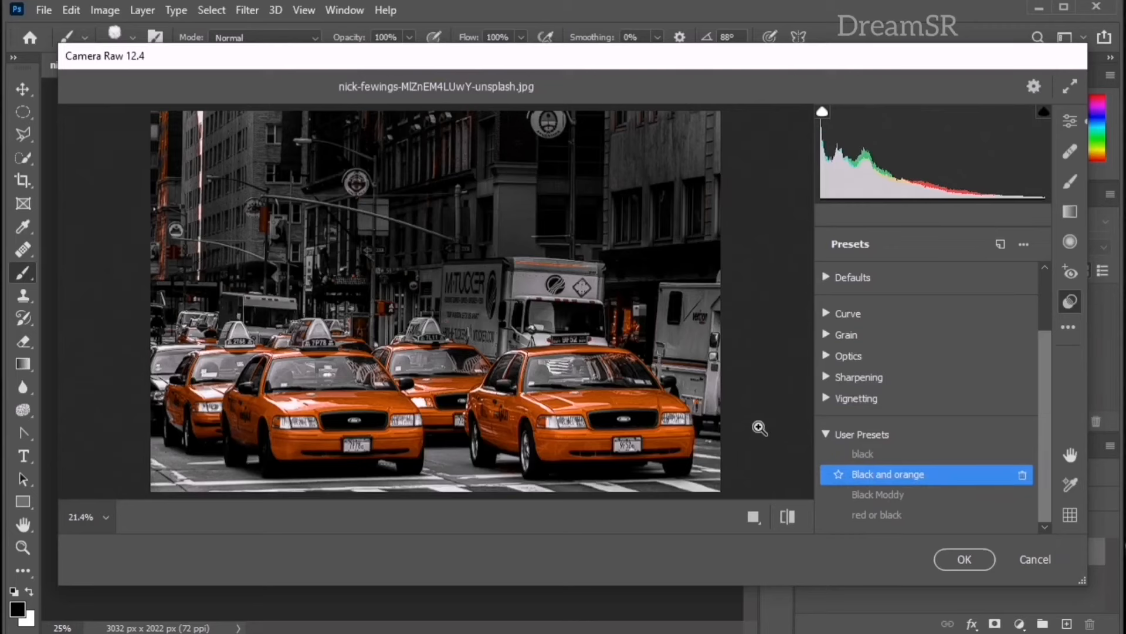
Compare the cabs photo before and after the preset and apply the Camera Raw Filter.
click(788, 516)
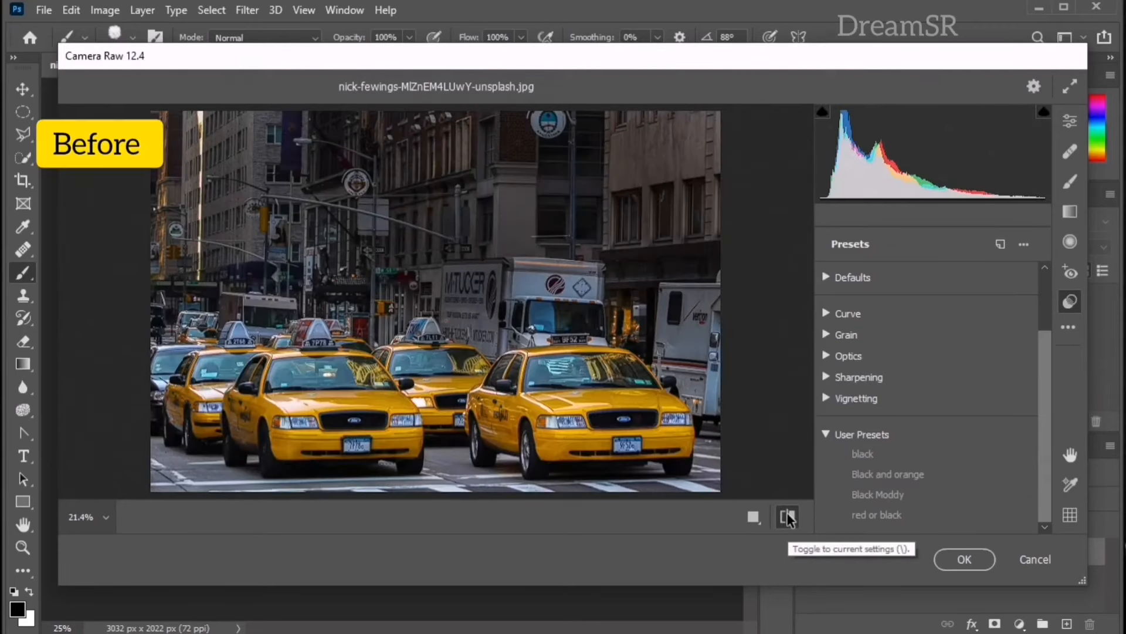
click(788, 516)
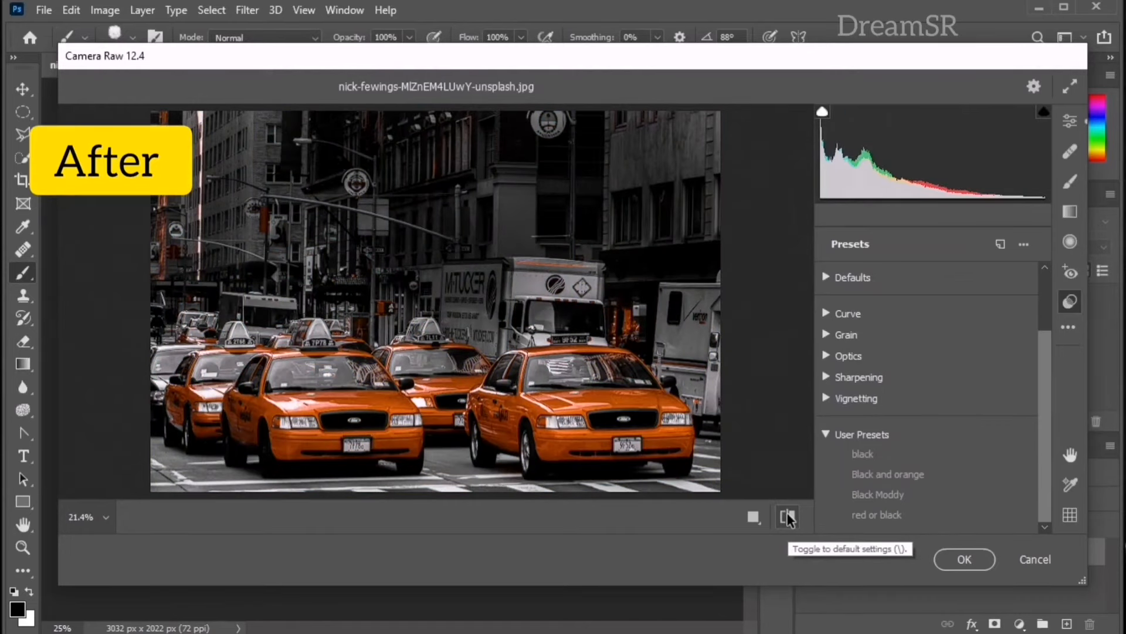
click(956, 558)
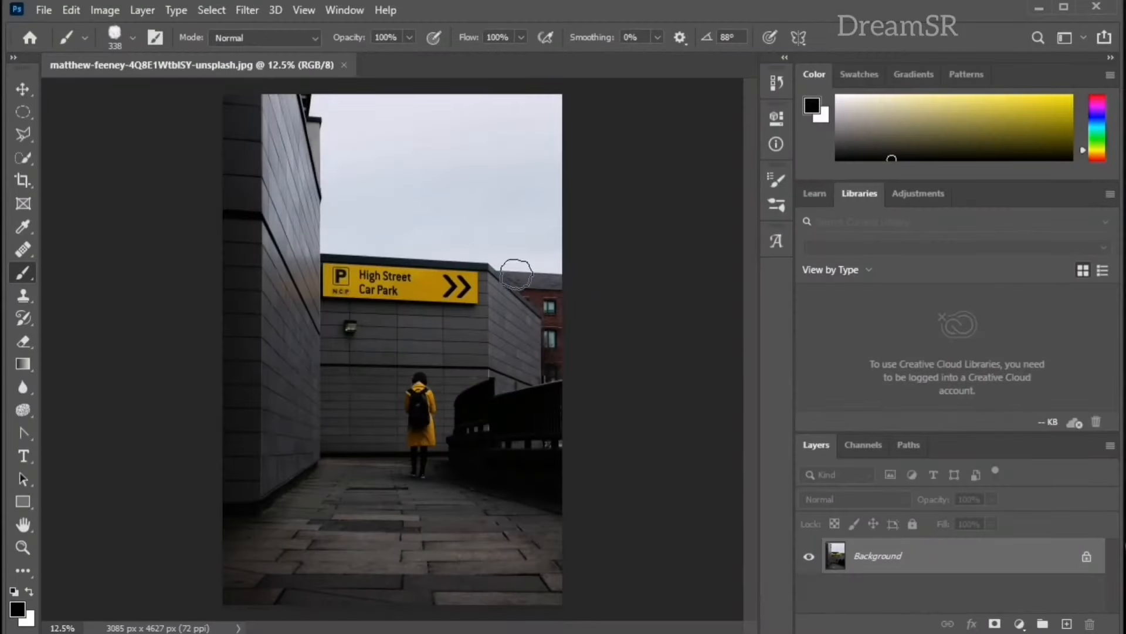
Unlock the background layer of the car park photo and choose the "Black and orange" preset for it in the Camera Raw Filter.
click(1087, 558)
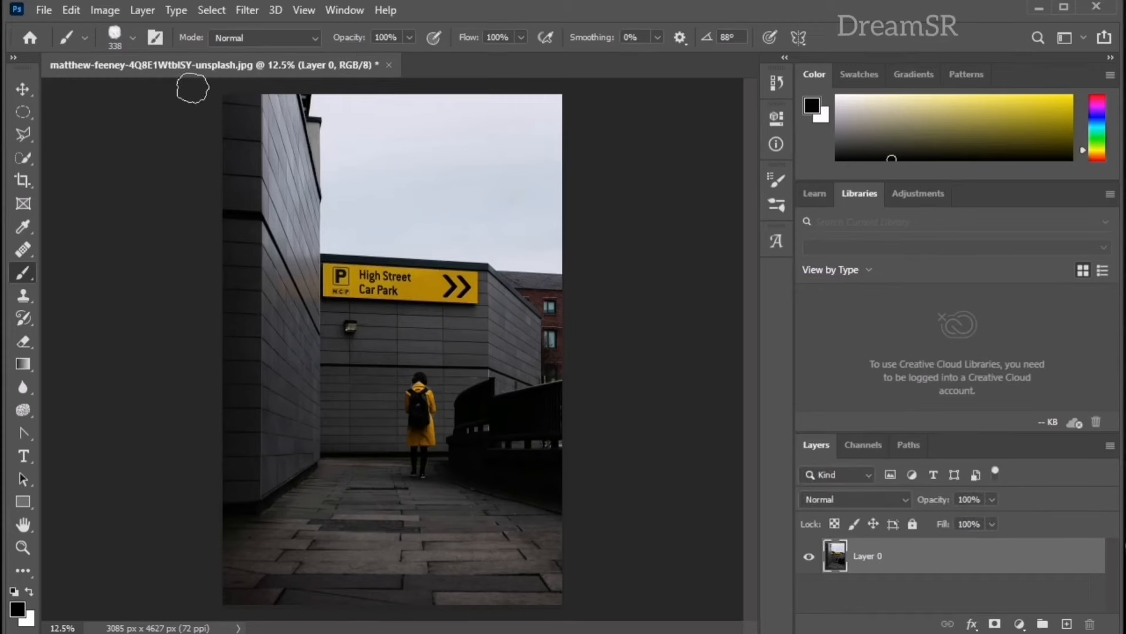
click(247, 10)
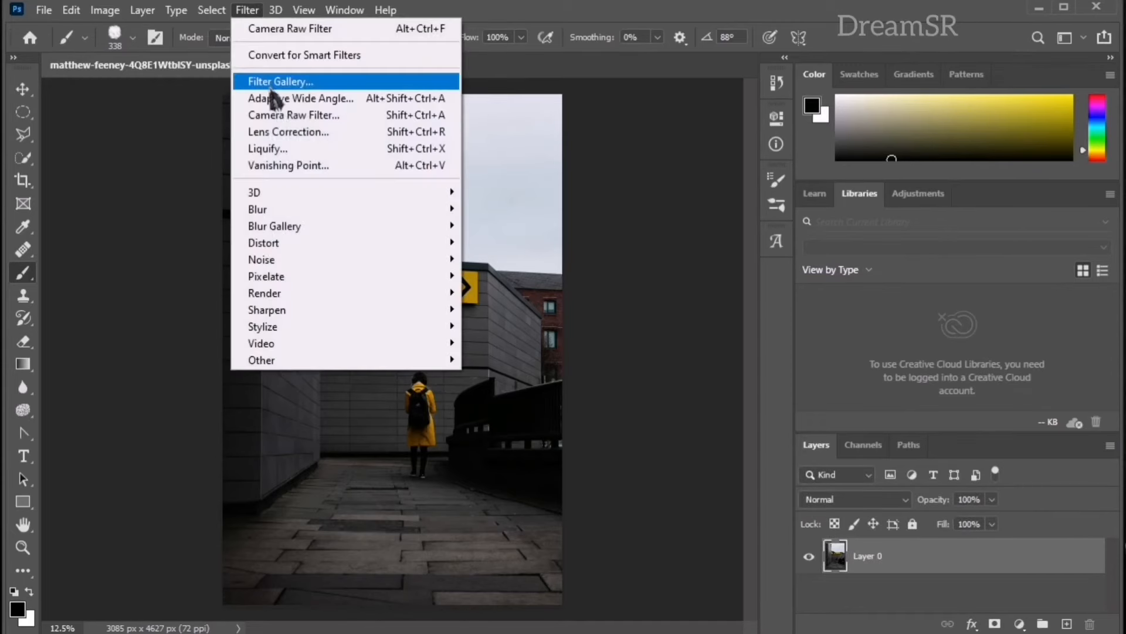
click(306, 115)
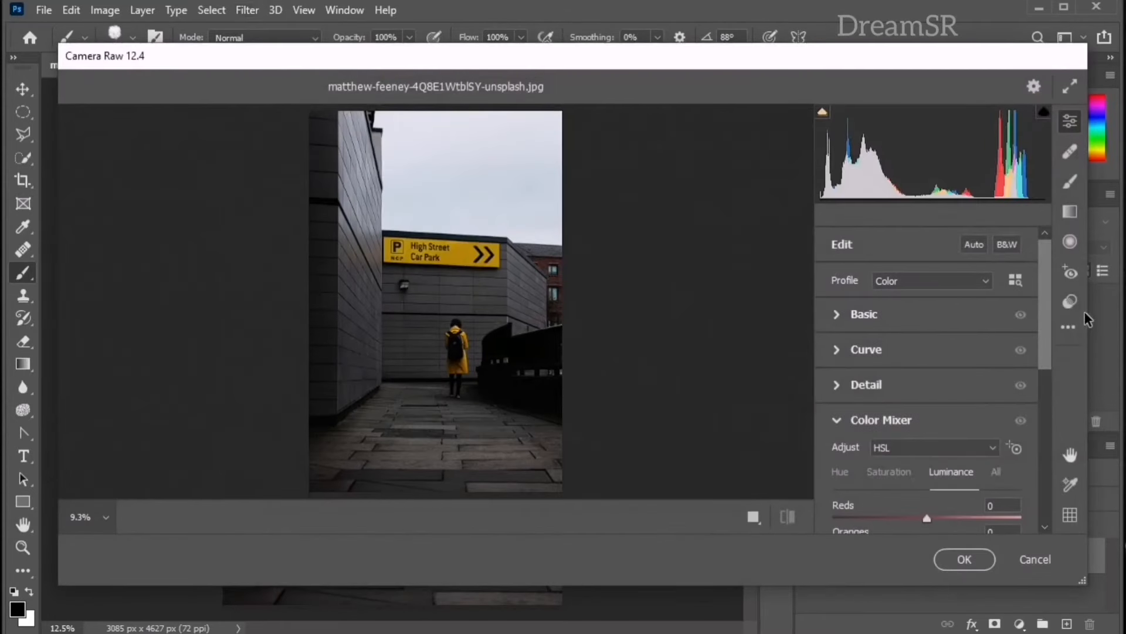
click(1070, 301)
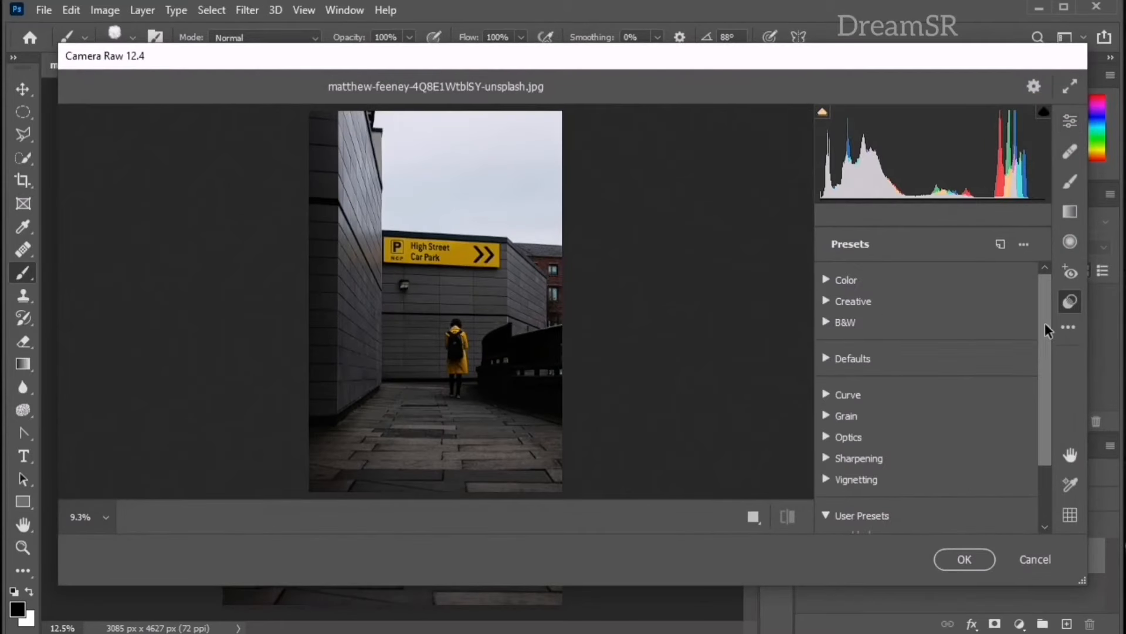
drag(1047, 362, 1049, 451)
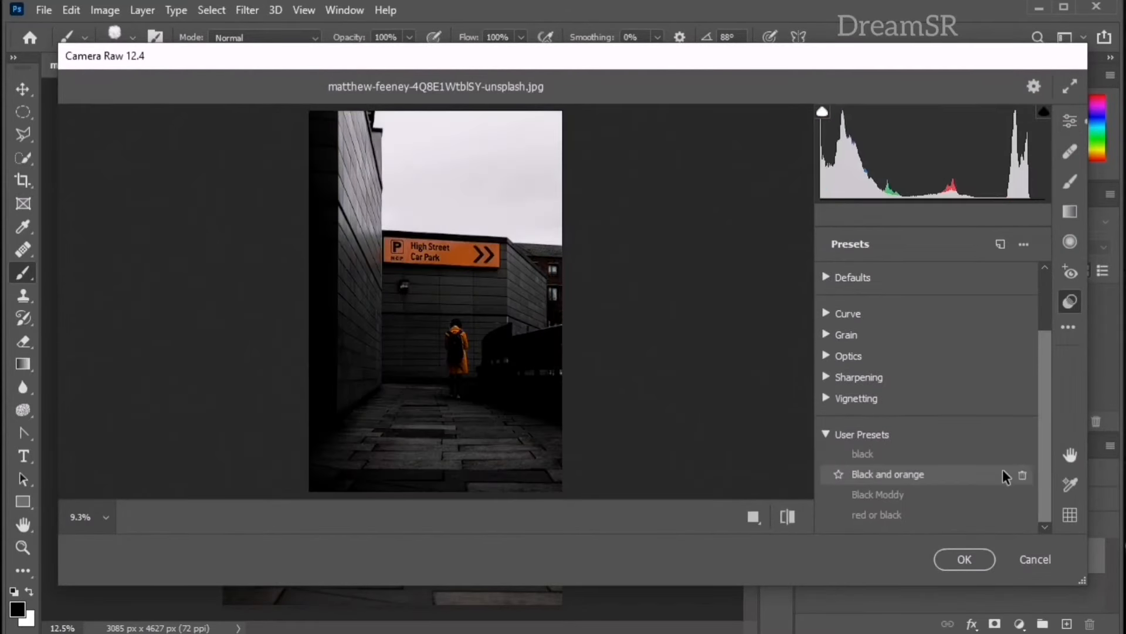
click(992, 473)
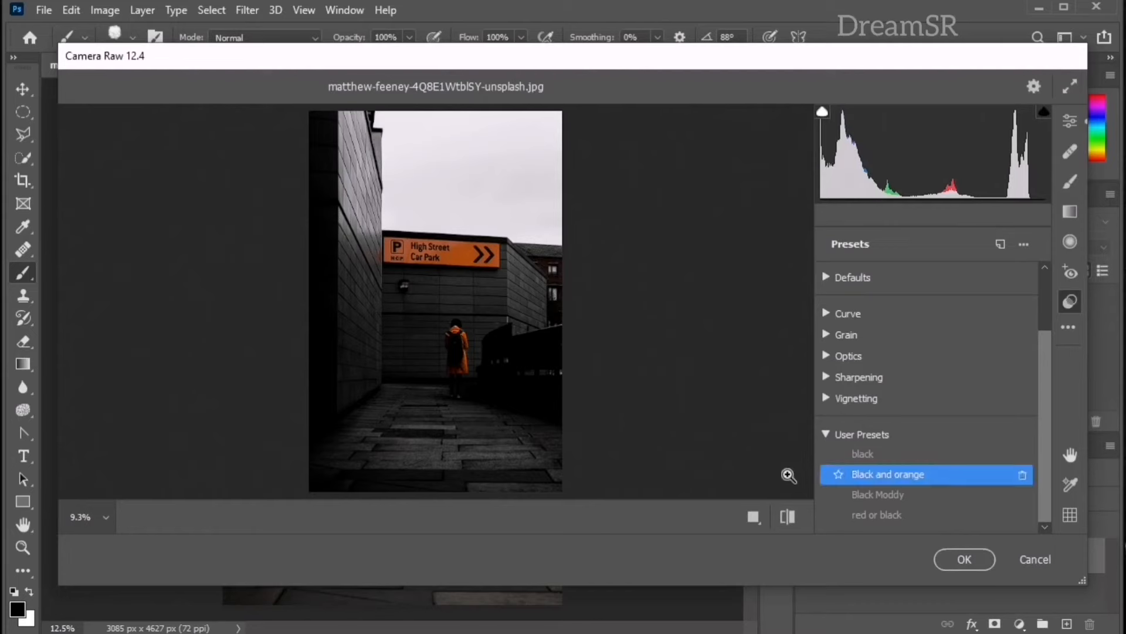
Compare the car park photo before and after the preset and apply the Camera Raw Filter.
click(787, 525)
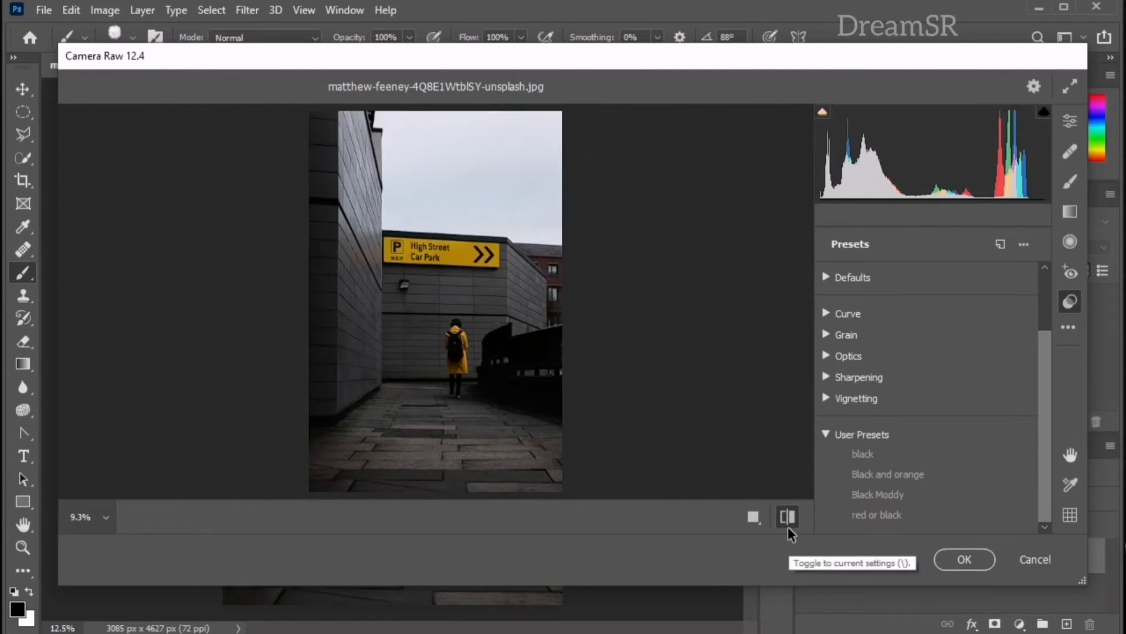
click(786, 524)
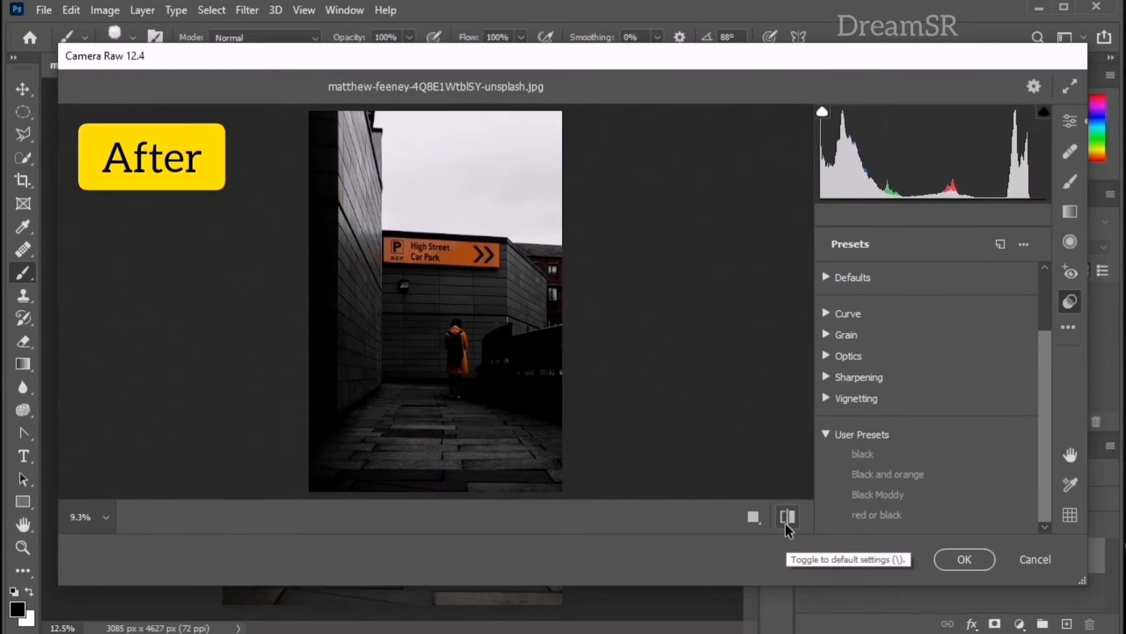
click(967, 562)
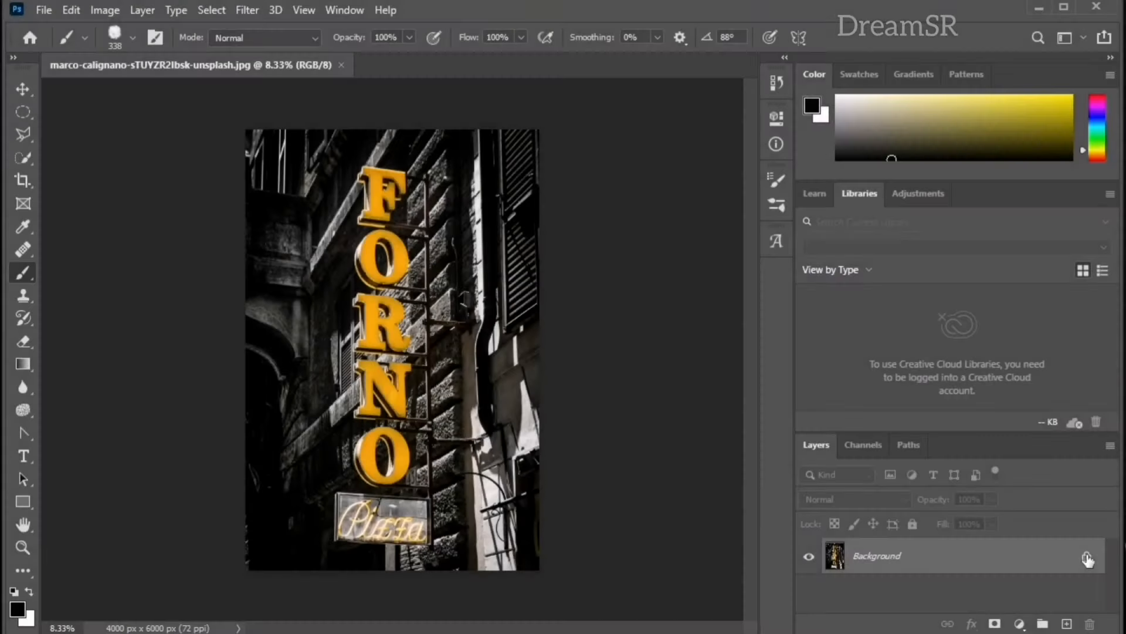
Unlock the background layer of the FORNO sign photo and choose the "Black and orange" preset for it in the Camera Raw Filter.
click(1089, 558)
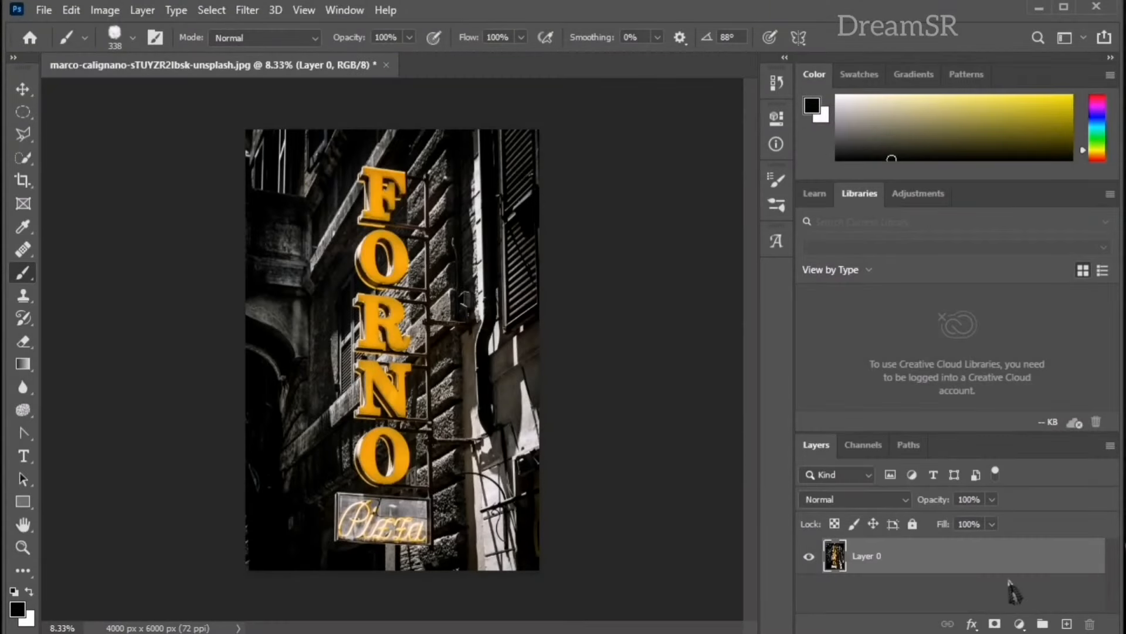
click(247, 10)
click(294, 113)
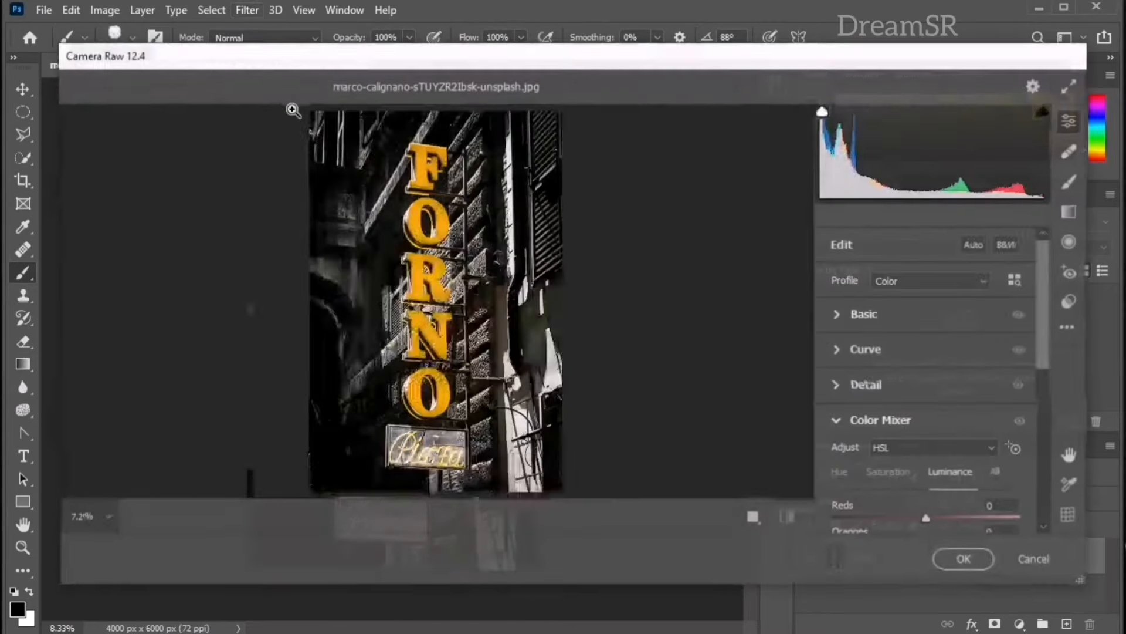
click(1072, 305)
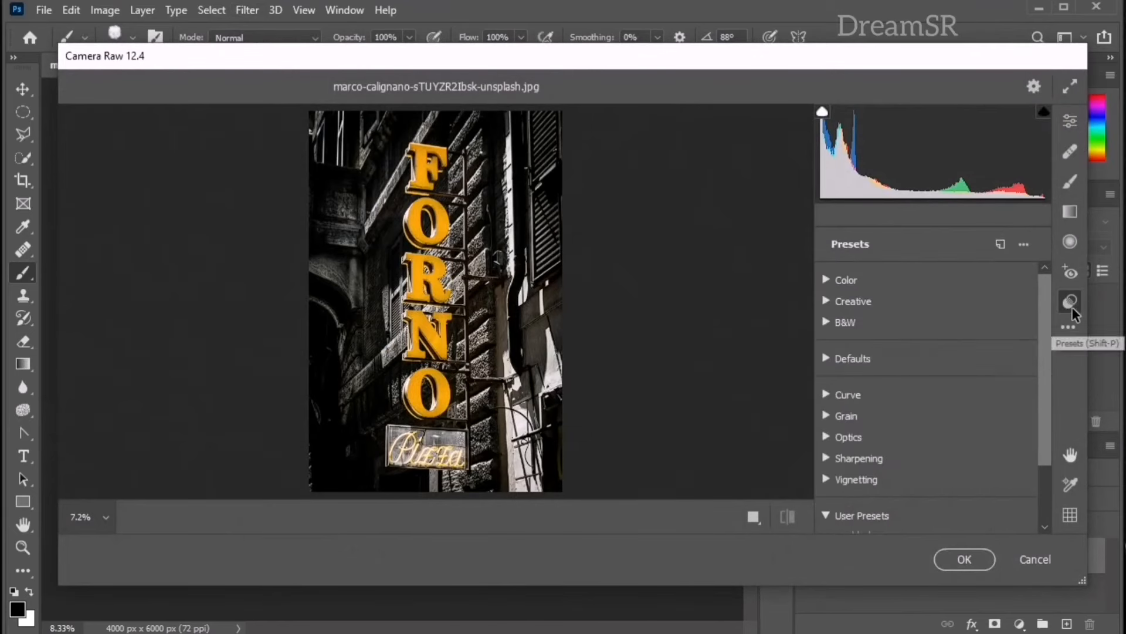
drag(1051, 322, 1048, 389)
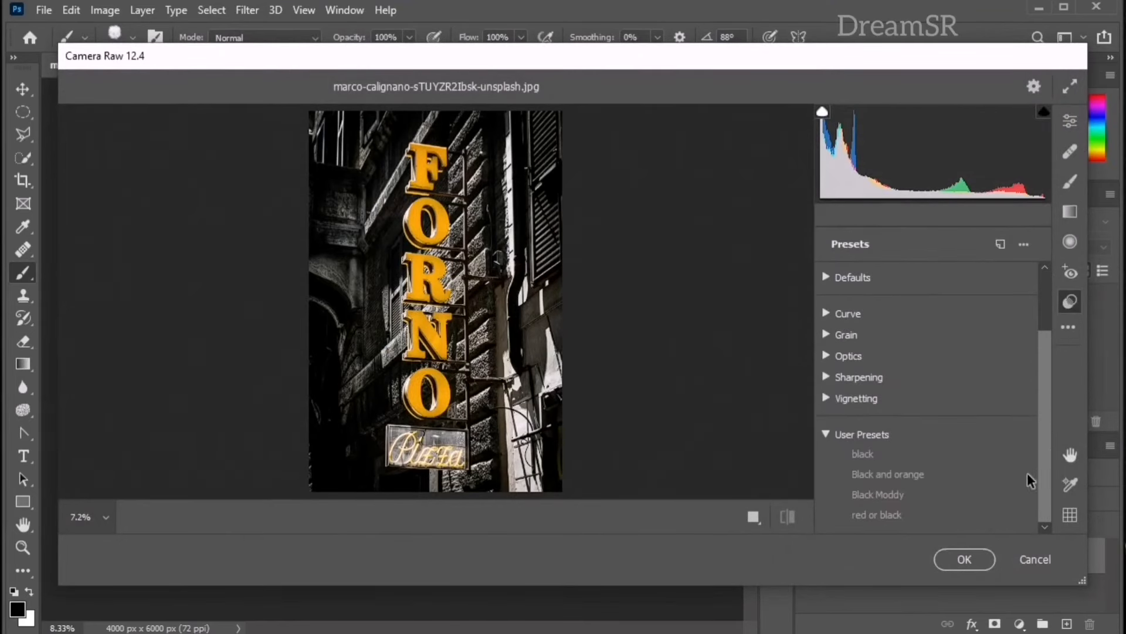
click(992, 474)
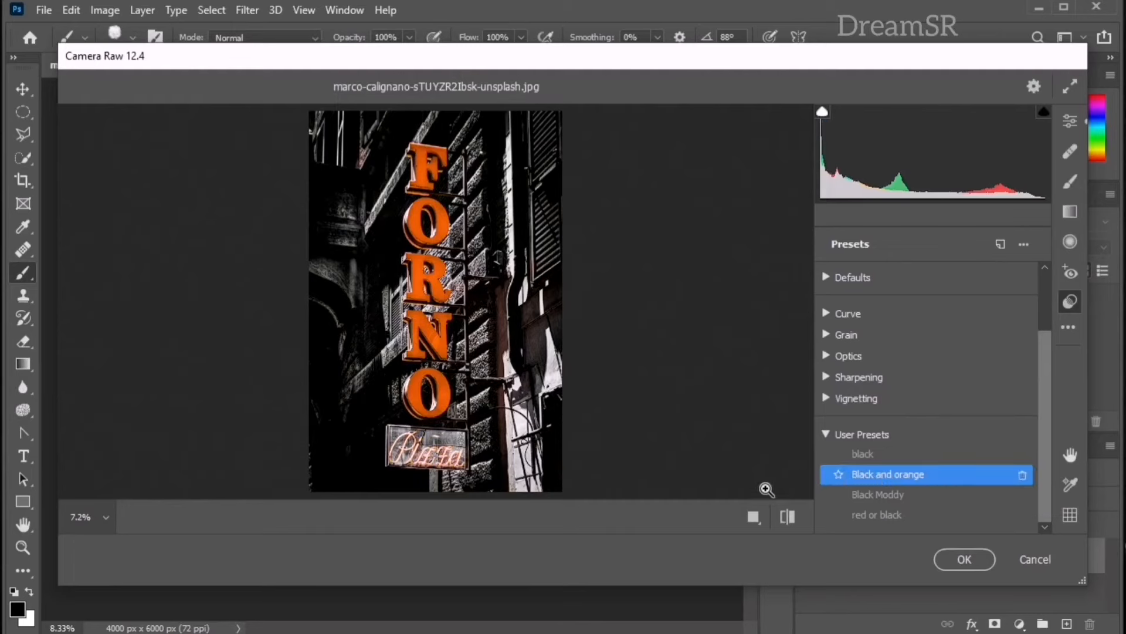
Compare the FORNO sign photo before and after the preset and apply the Camera Raw Filter.
click(787, 516)
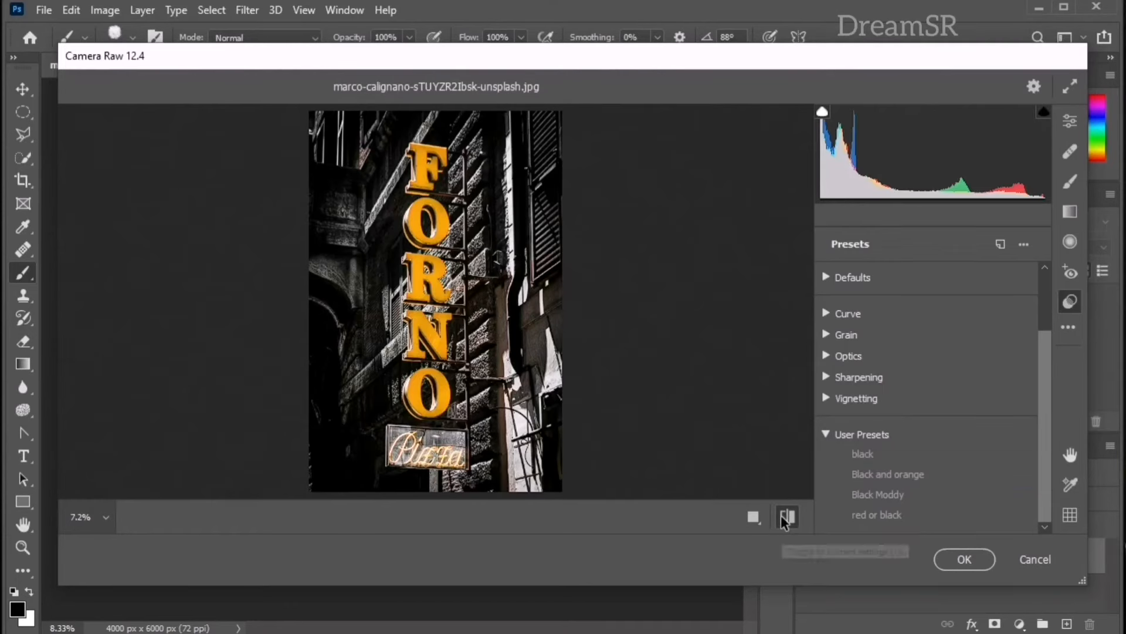
click(783, 518)
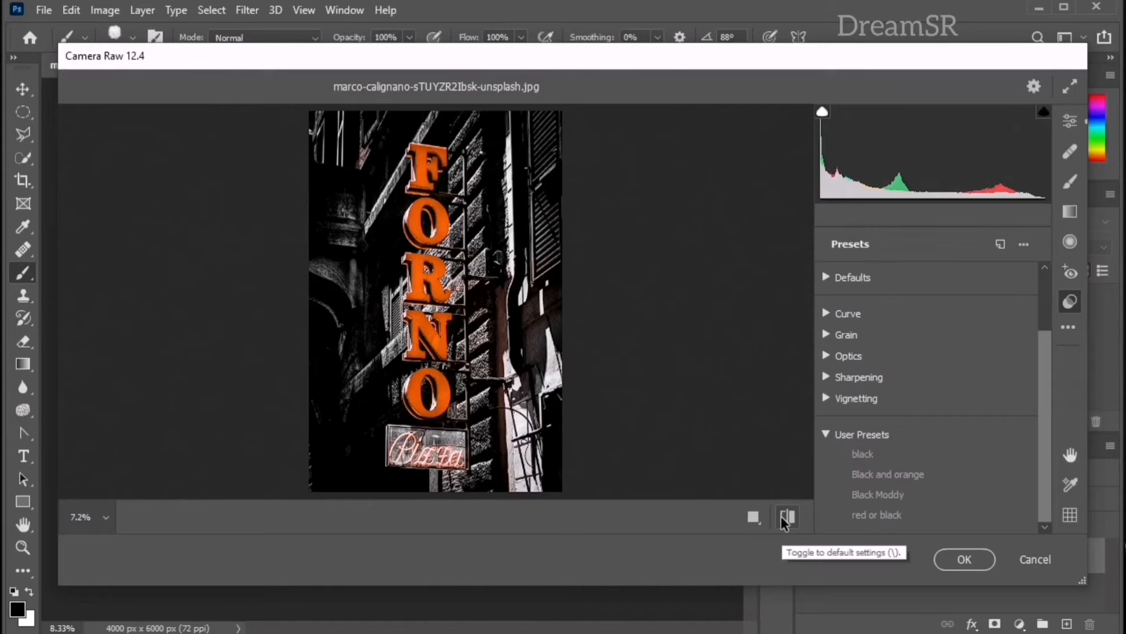
click(959, 566)
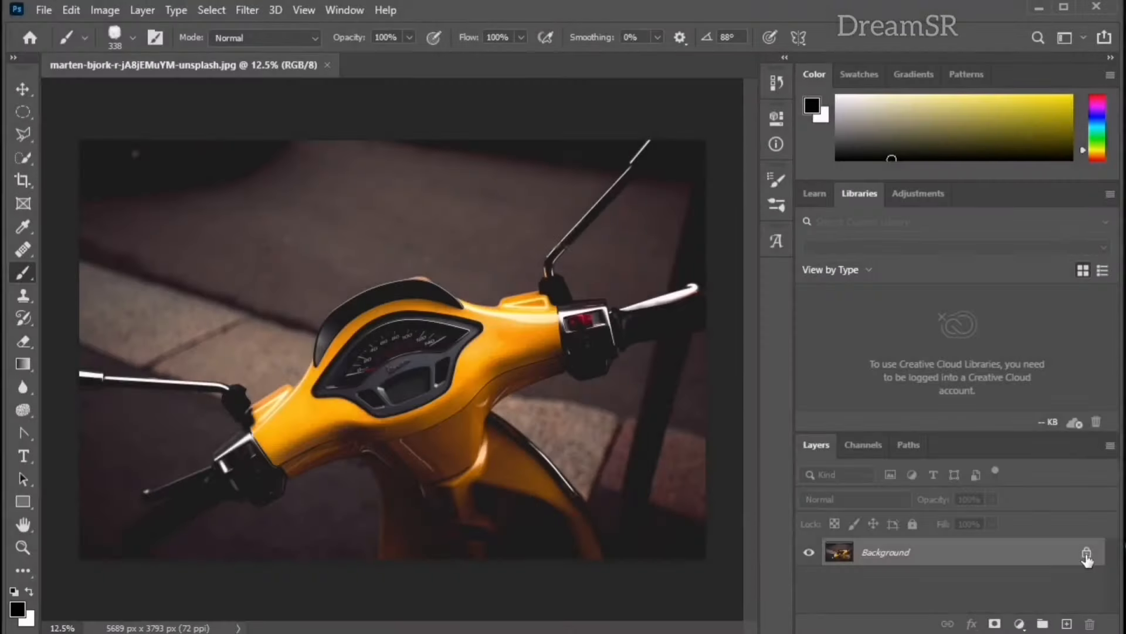
Choose the "Black and orange" preset for the unlocked scooter photo in the Camera Raw Filter and compare it before and after.
click(1086, 553)
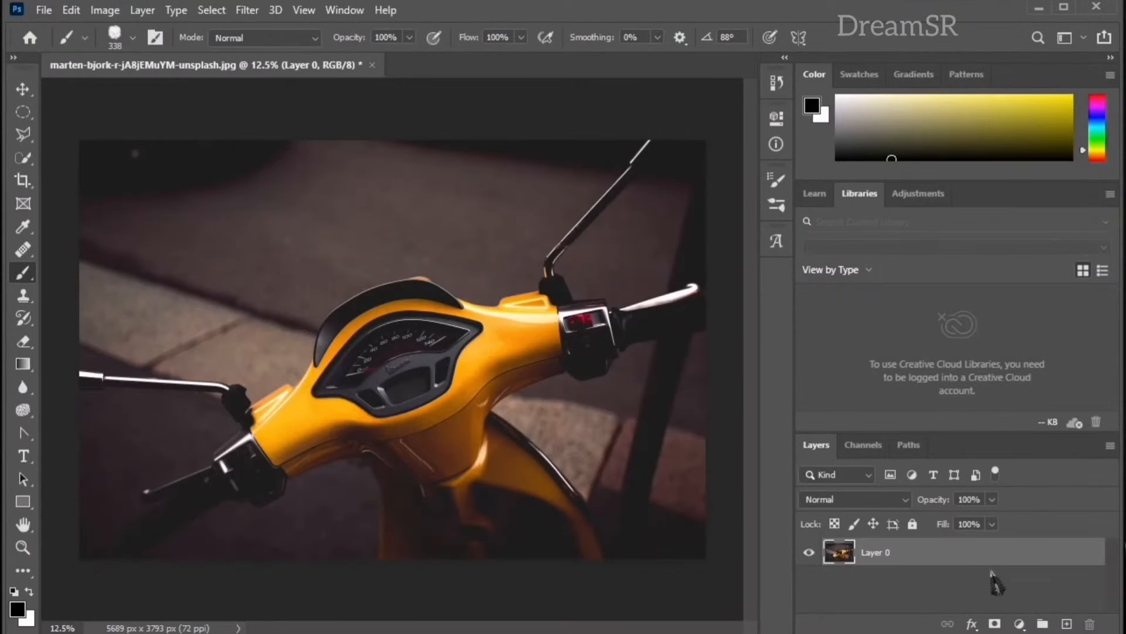
click(247, 10)
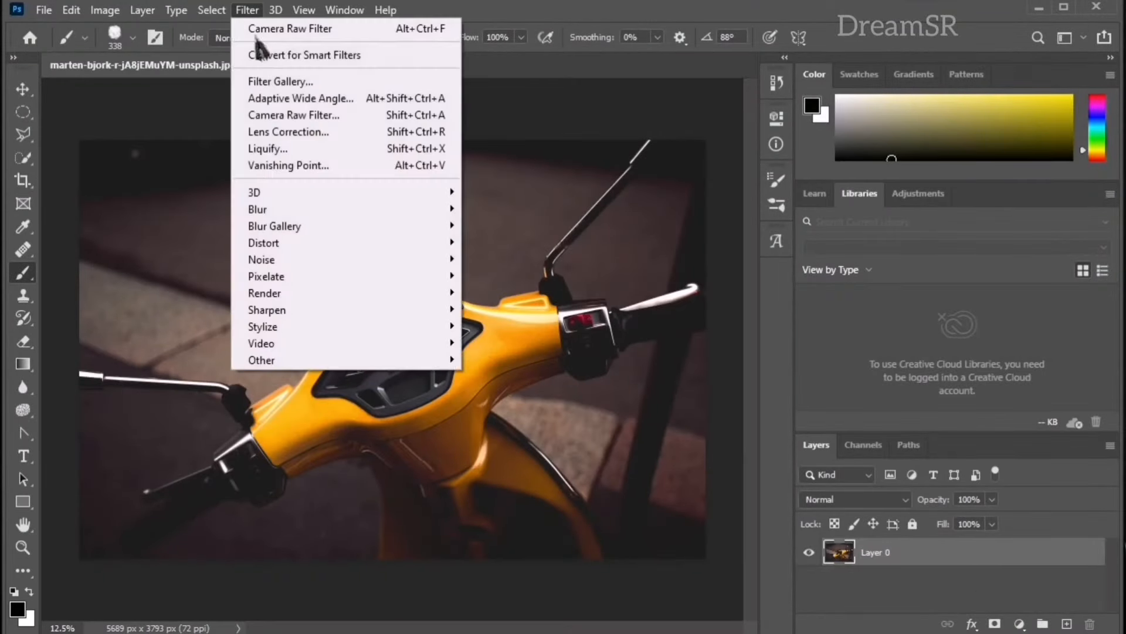
click(282, 115)
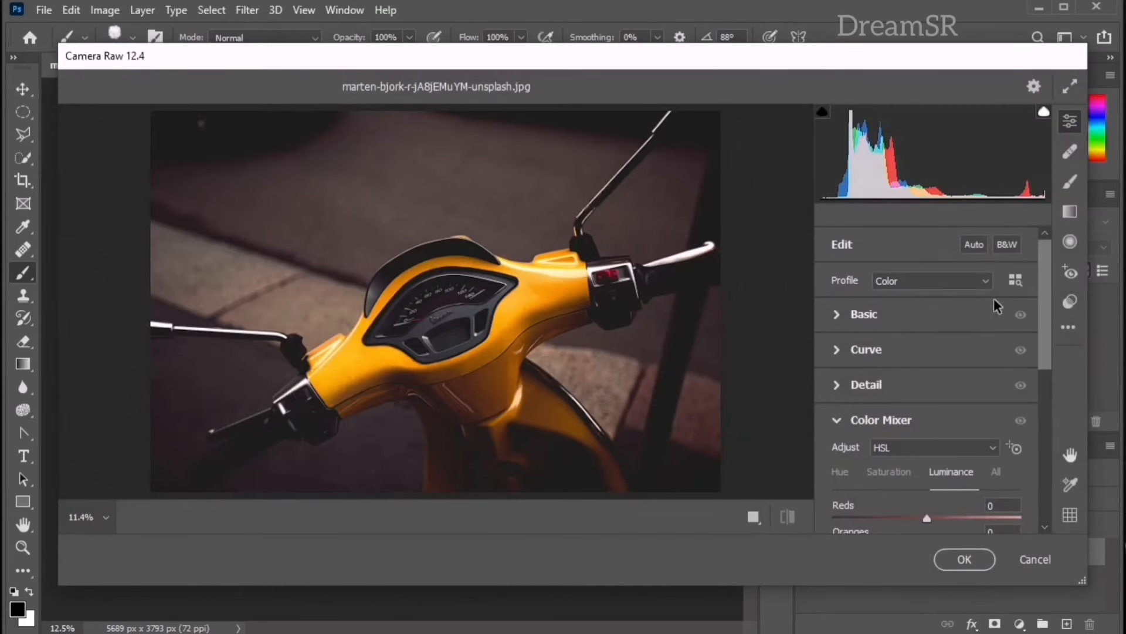
click(1069, 305)
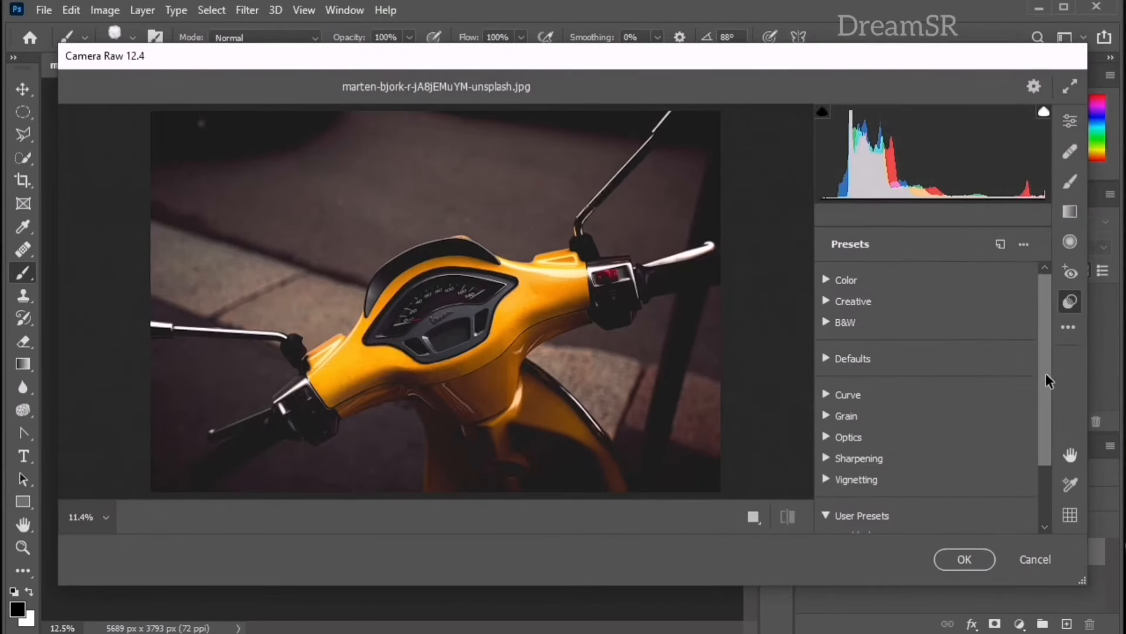
drag(1045, 372, 1047, 482)
click(996, 473)
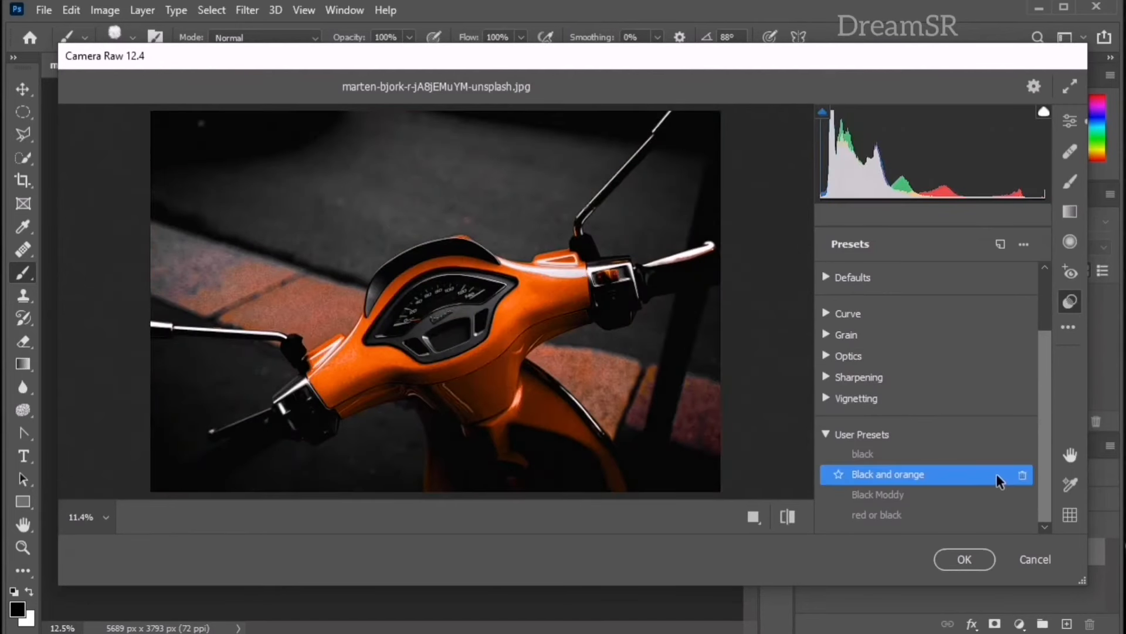
click(787, 516)
click(787, 516)
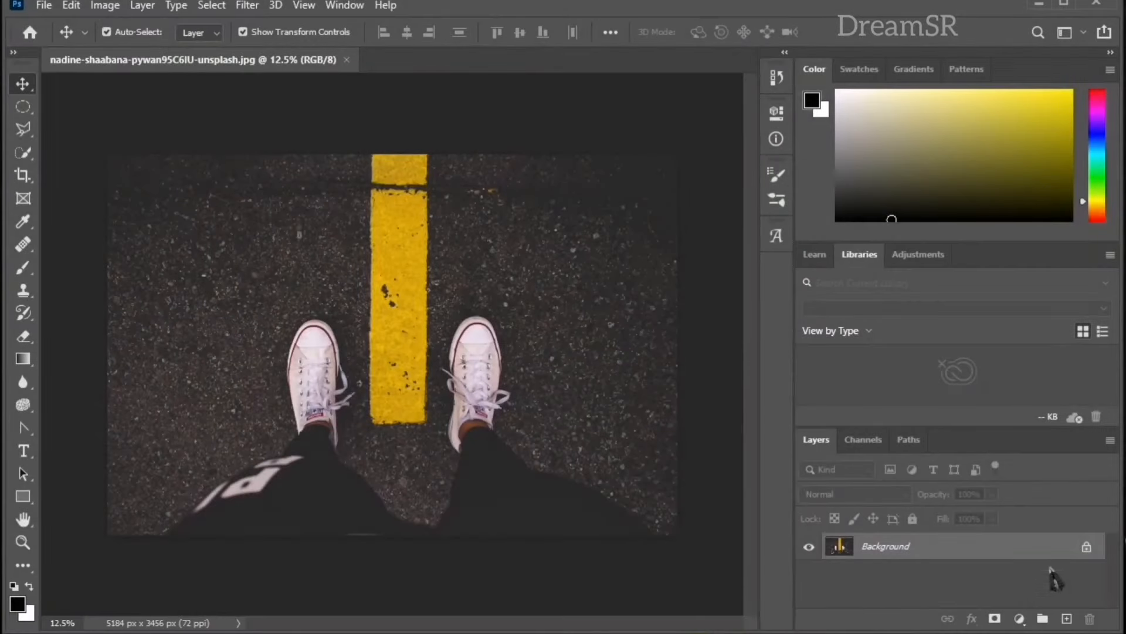
Unlock the background layer of the white sneakers photo and choose the "Black and orange" preset for it in the Camera Raw Filter.
click(1087, 548)
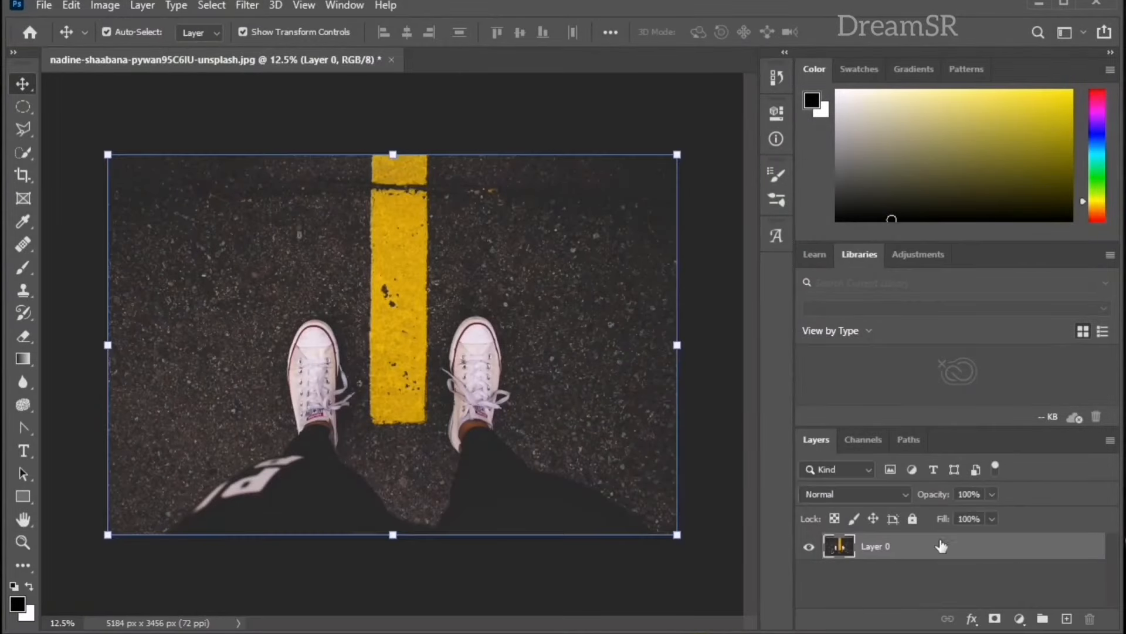
click(256, 12)
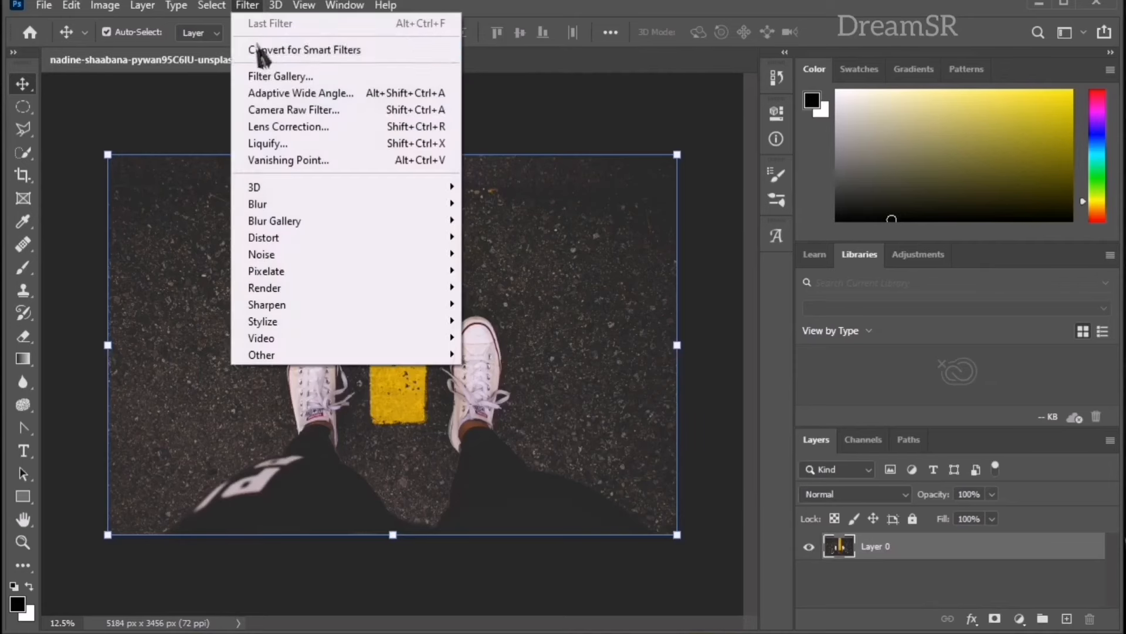
click(285, 108)
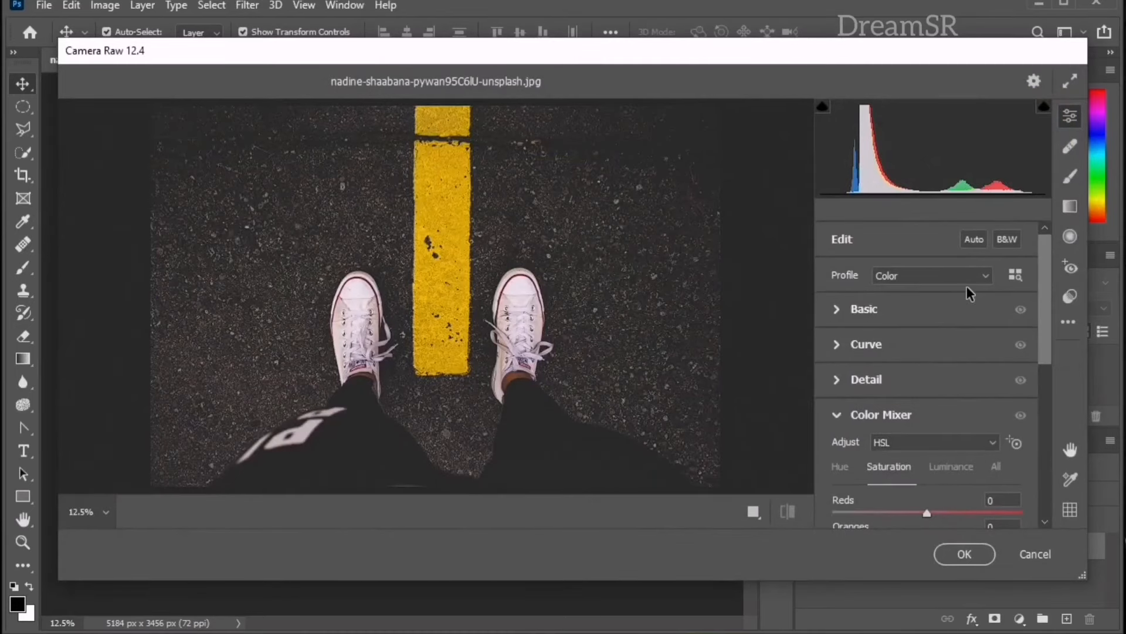
click(1071, 296)
drag(1049, 318, 1048, 389)
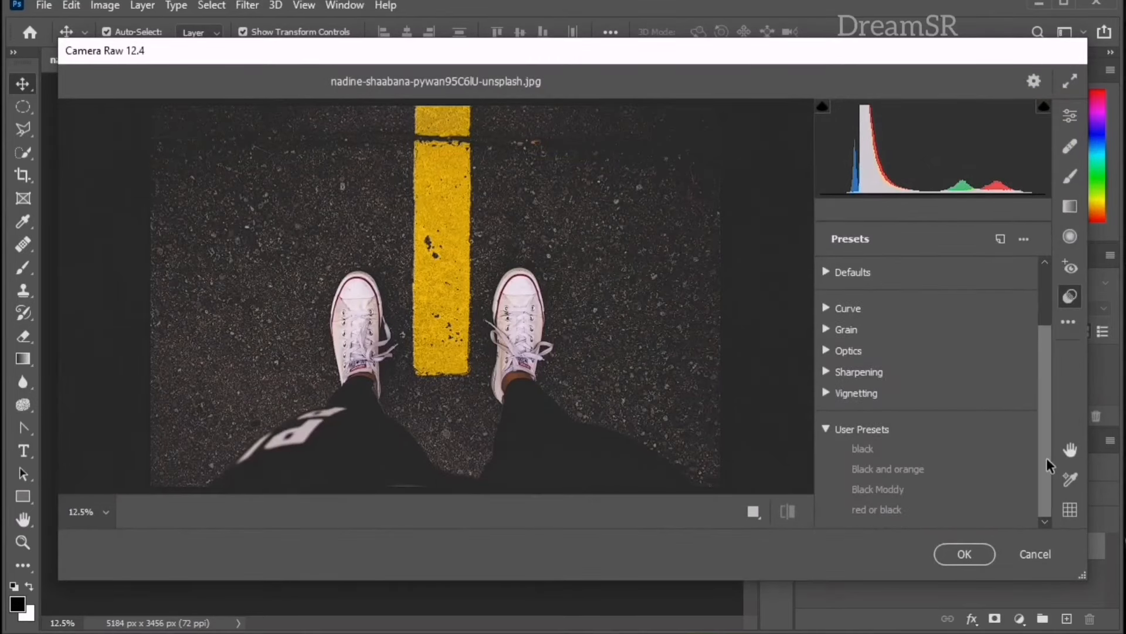
click(986, 469)
click(986, 467)
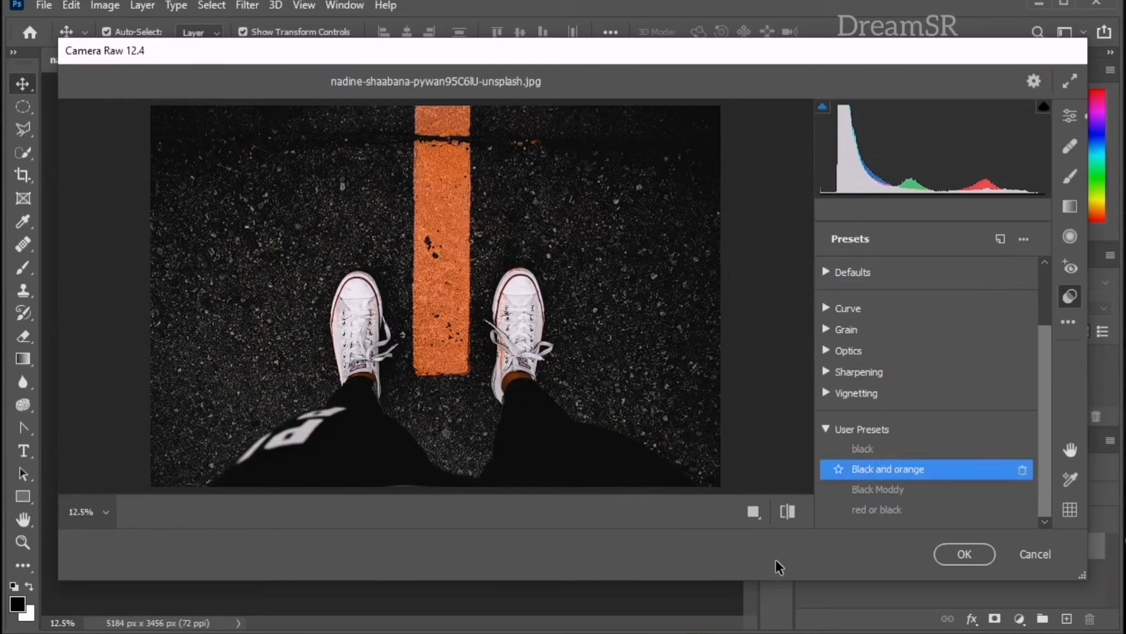
Compare the sneakers photo before and after the preset and apply the Camera Raw Filter.
click(789, 512)
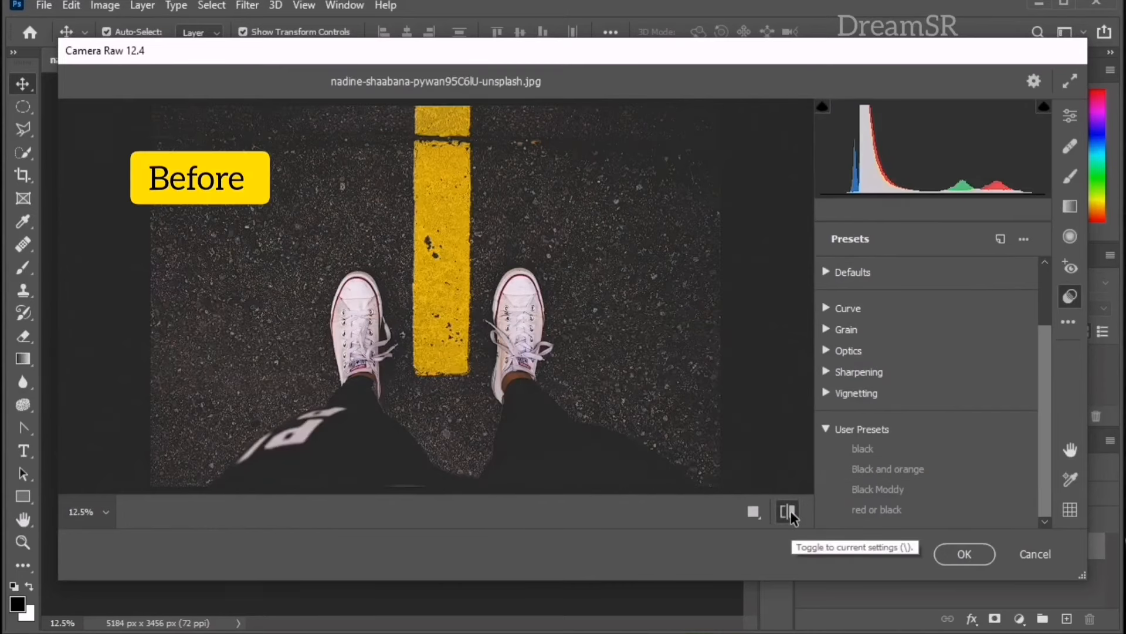
click(789, 513)
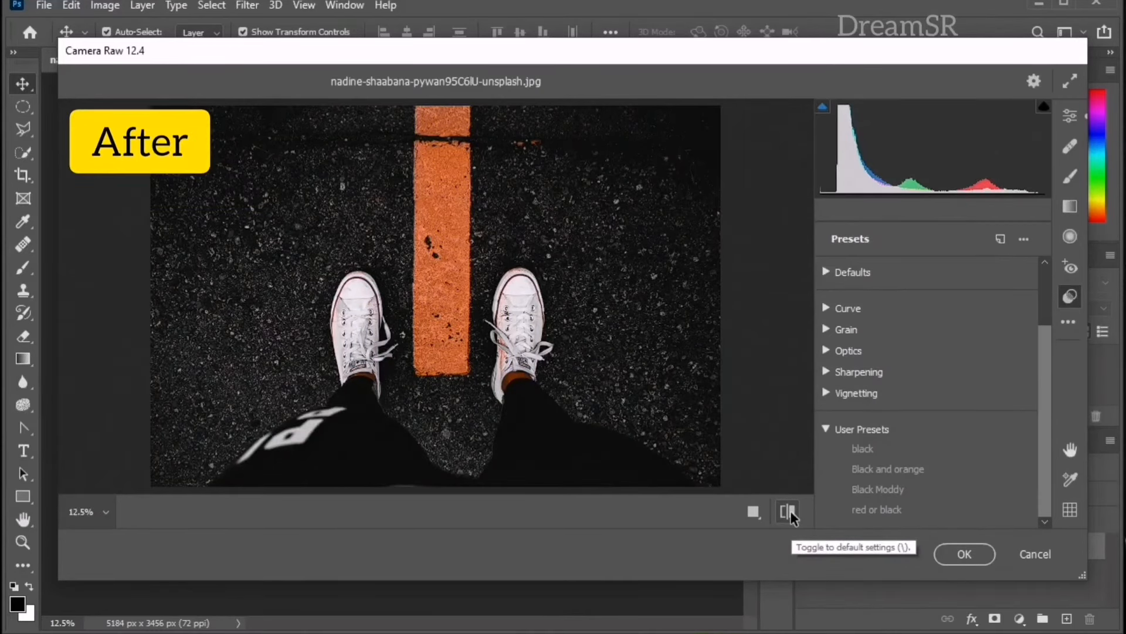
click(965, 562)
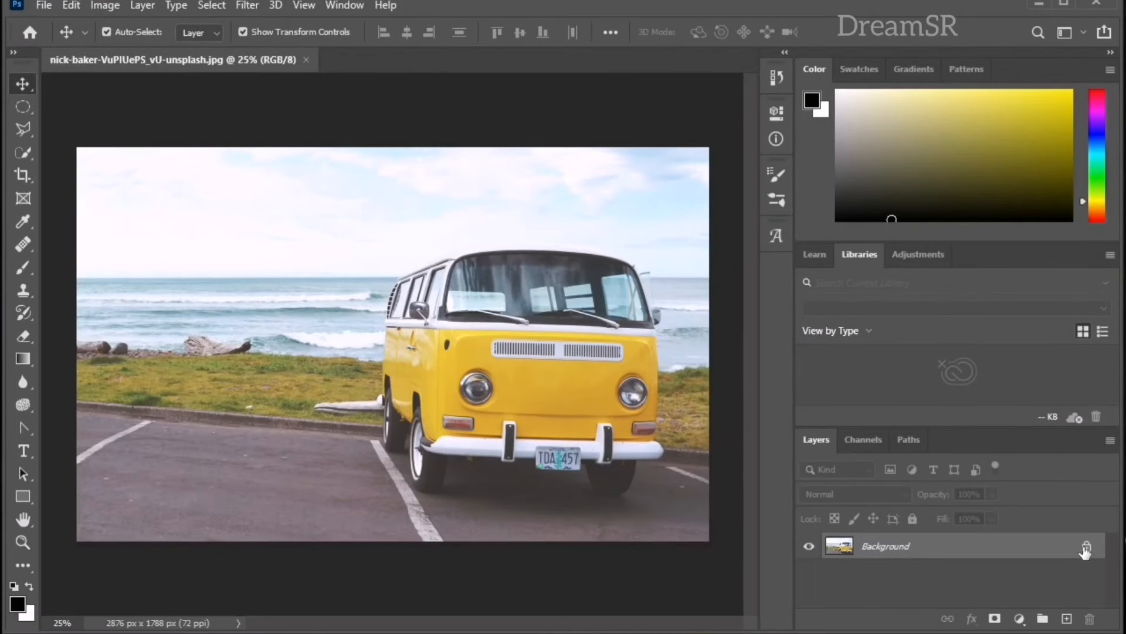
Unlock the background layer of the yellow van photo and choose the "Black and orange" preset for it in the Camera Raw Filter.
click(1084, 545)
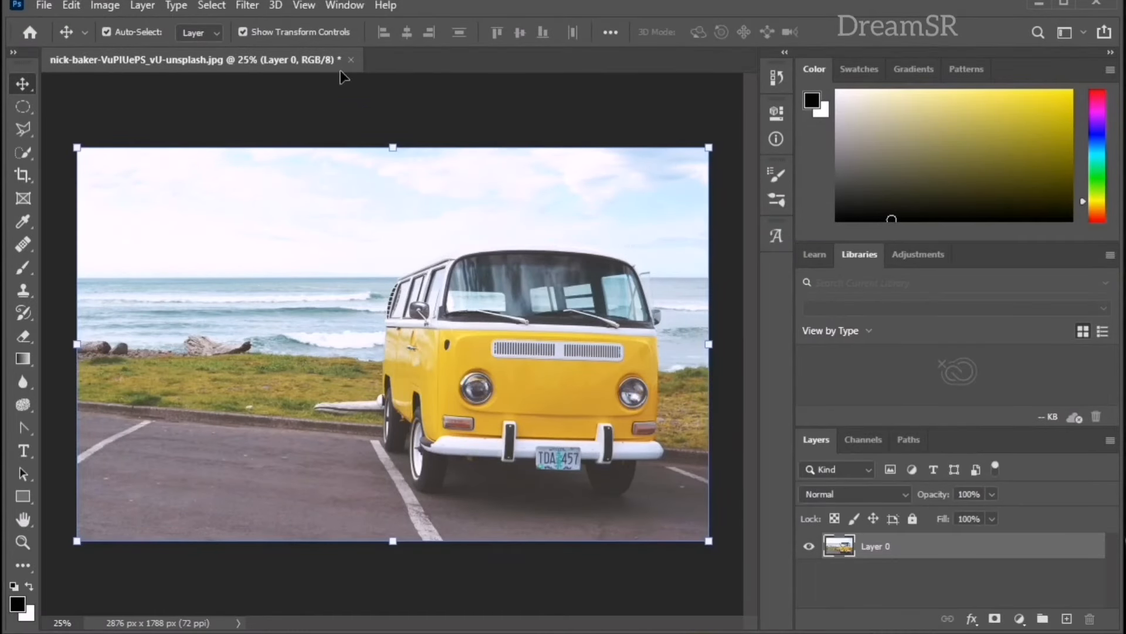
click(247, 5)
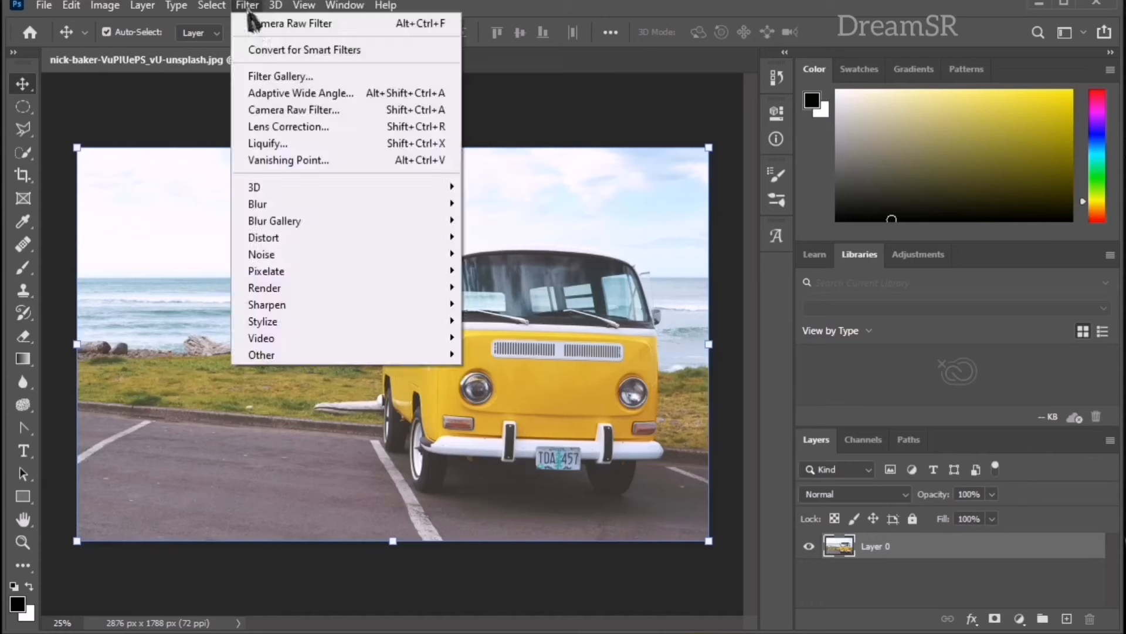
click(280, 110)
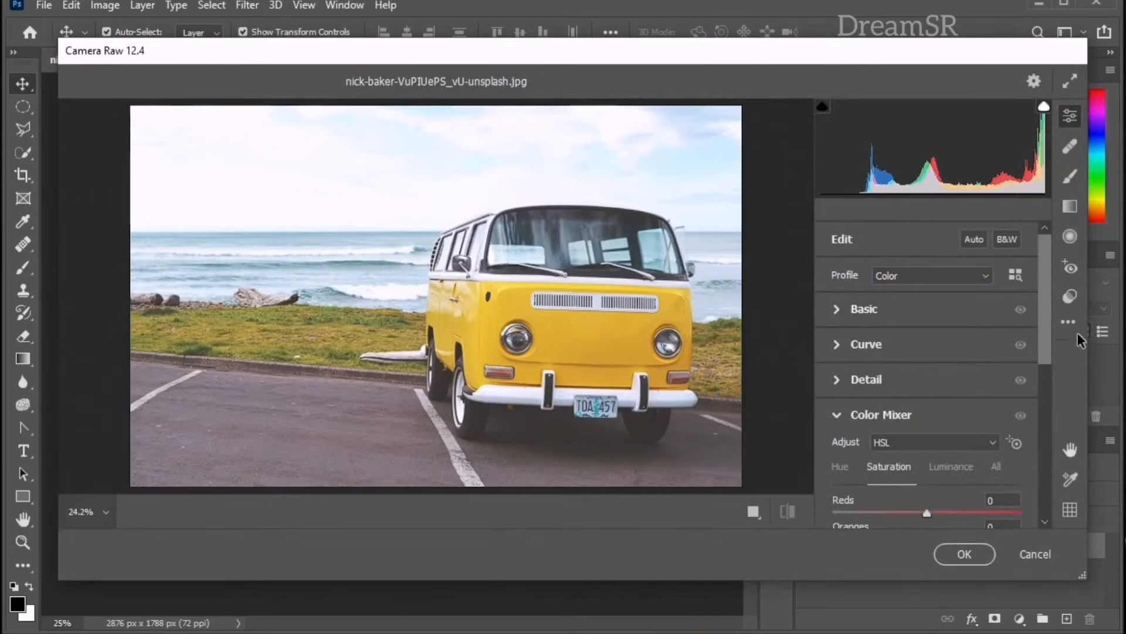
click(1070, 296)
drag(1042, 351, 1042, 463)
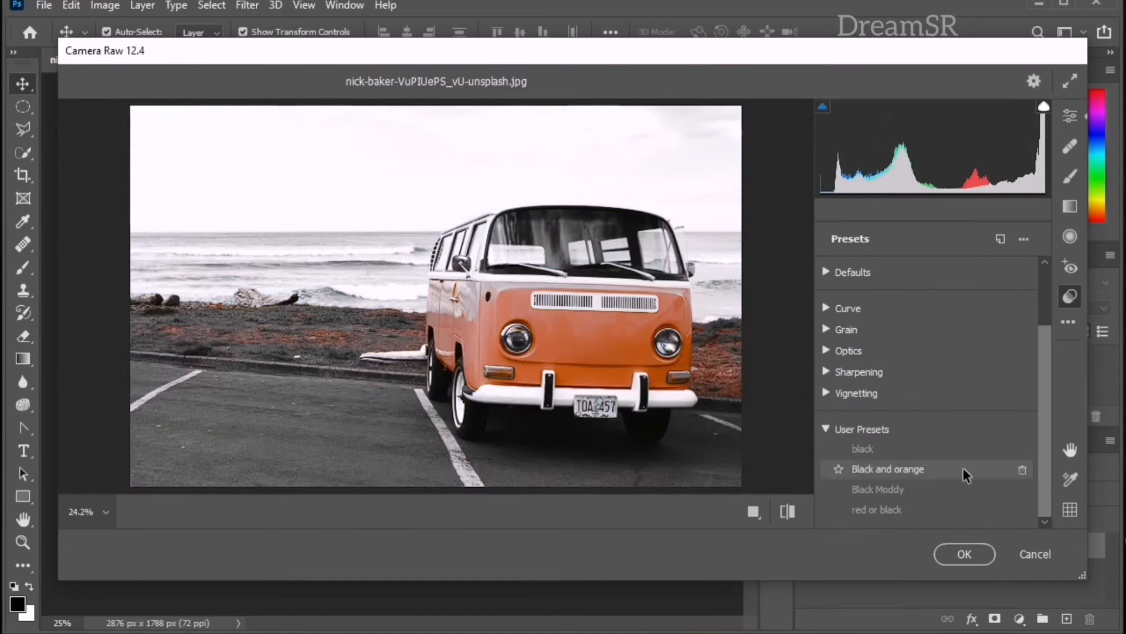
click(963, 467)
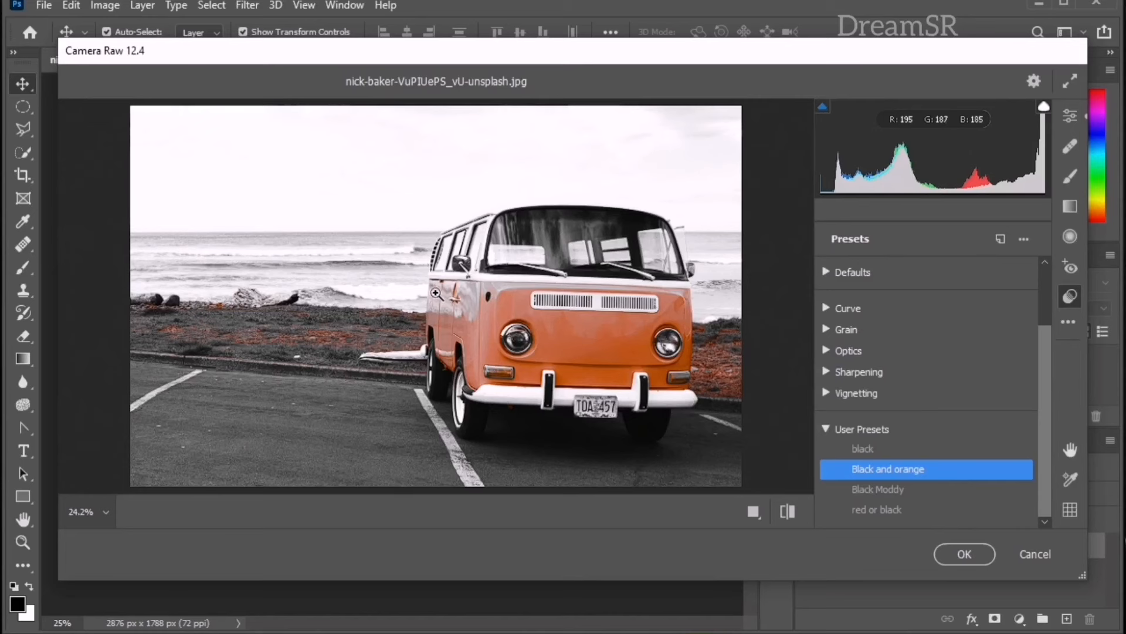
Set the Yellows saturation of the van photo to +100 in the Color Mixer.
click(1066, 115)
scroll(910, 466, down, 3)
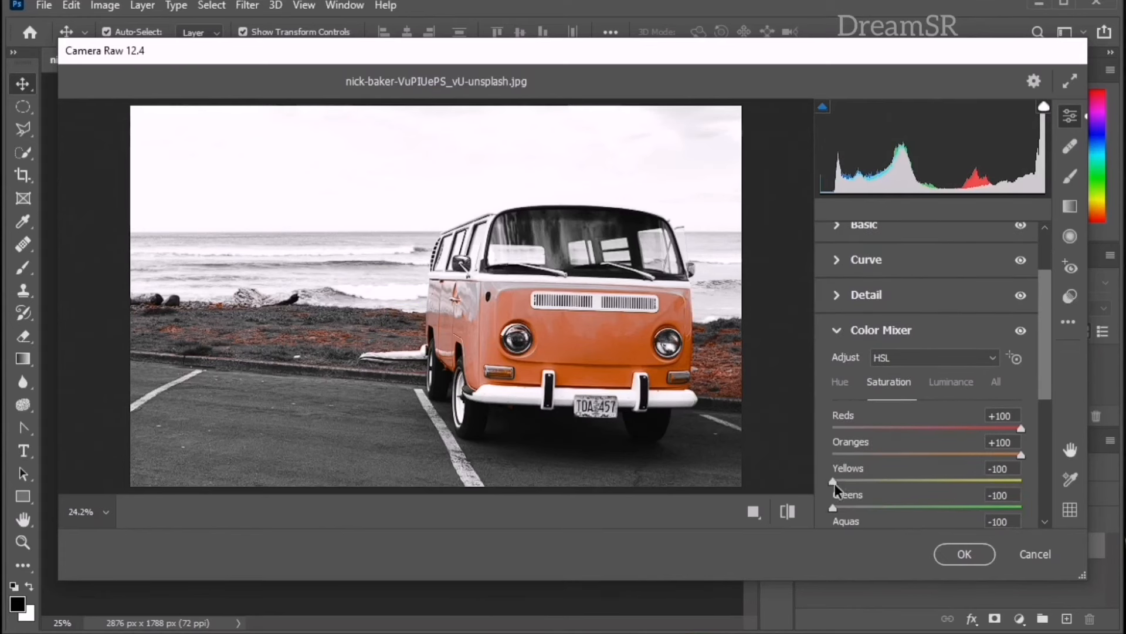
drag(834, 484, 1022, 480)
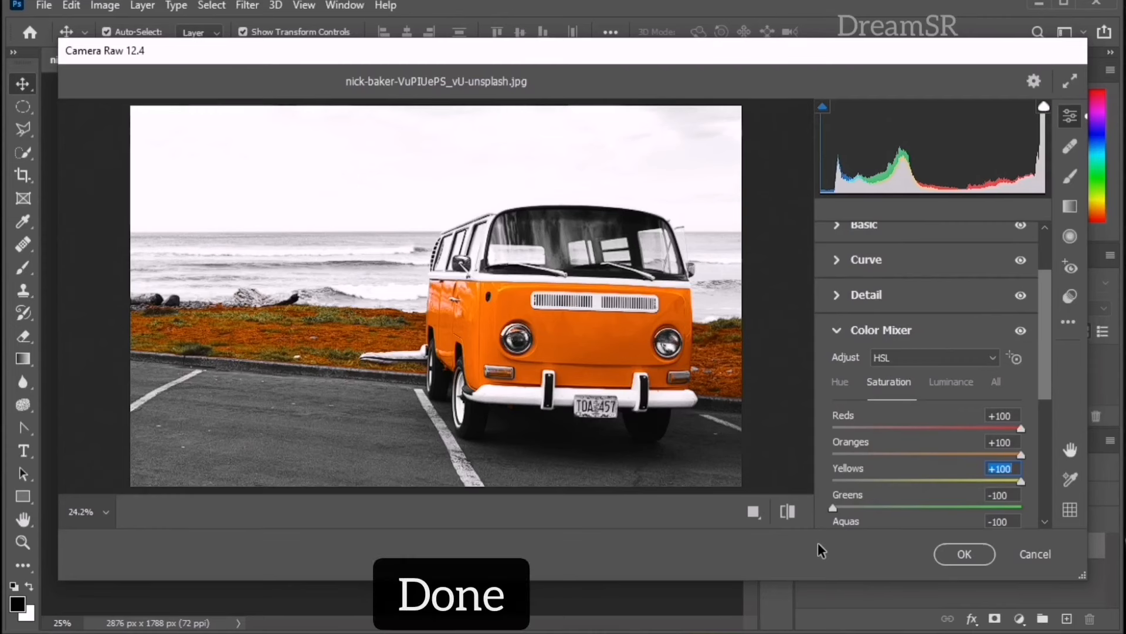
Compare the van photo before and after the color changes and apply the Camera Raw Filter.
click(785, 506)
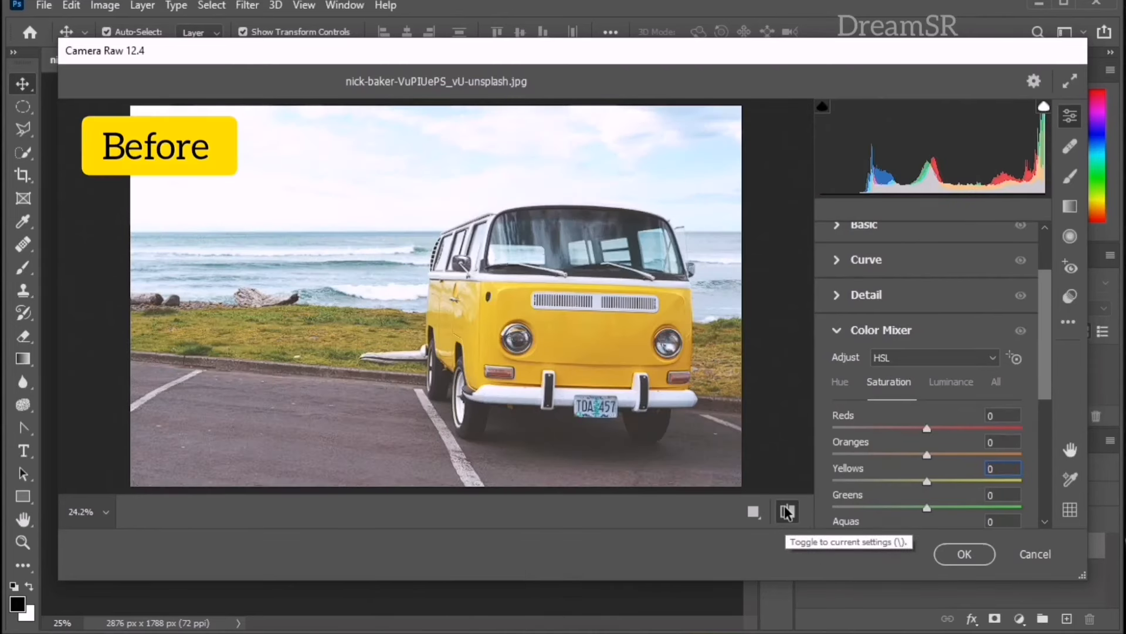
click(787, 512)
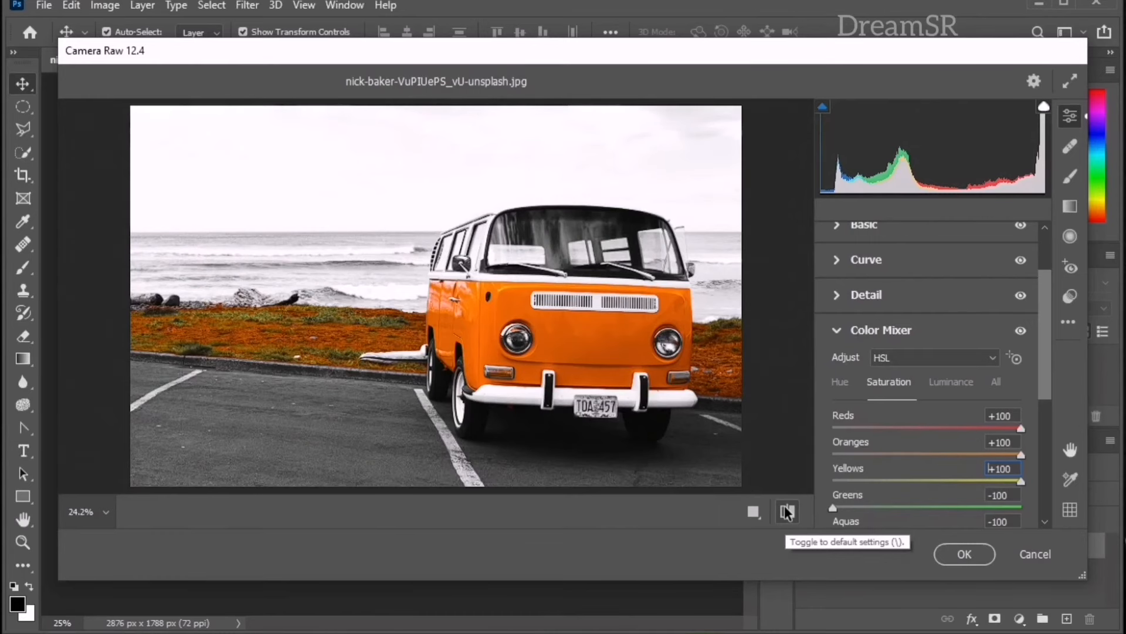
click(965, 554)
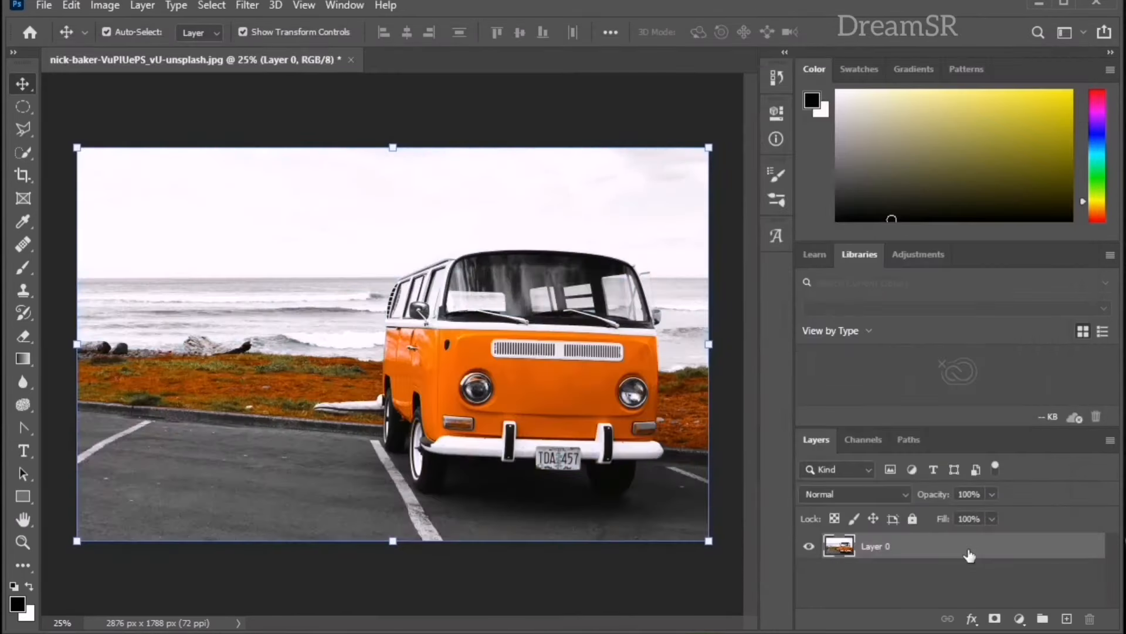